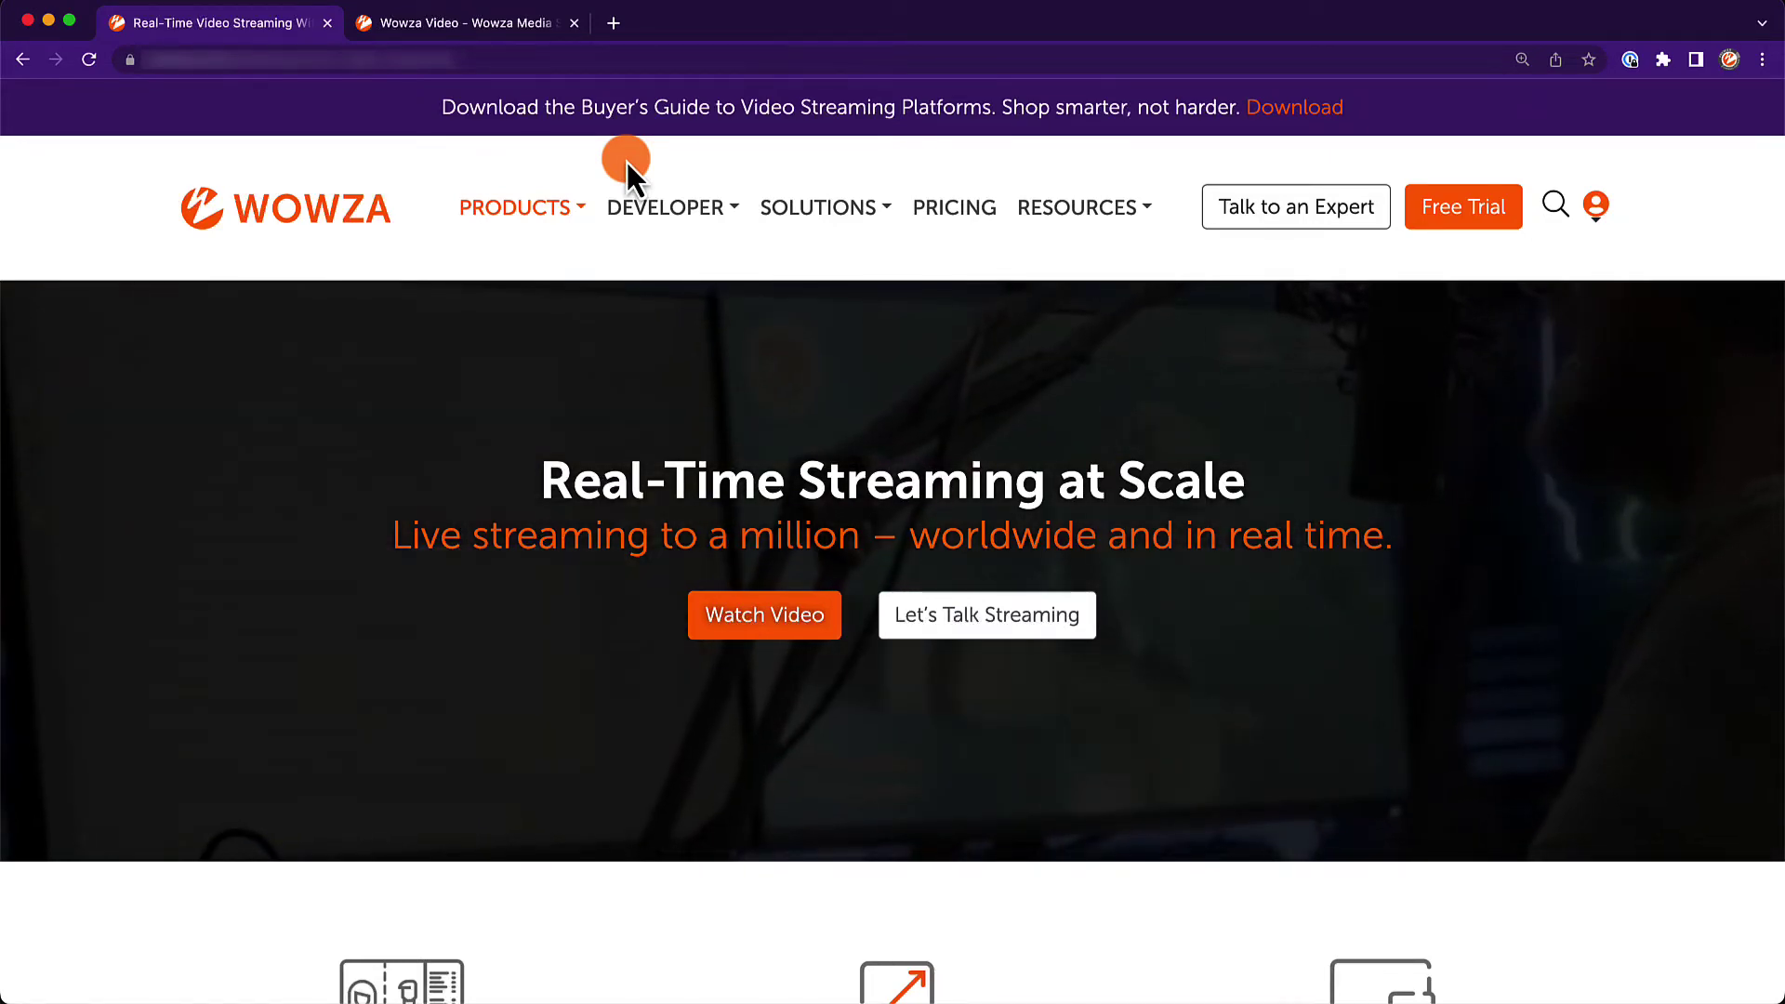
scroll(626, 162, down, 1)
scroll(627, 161, down, 5)
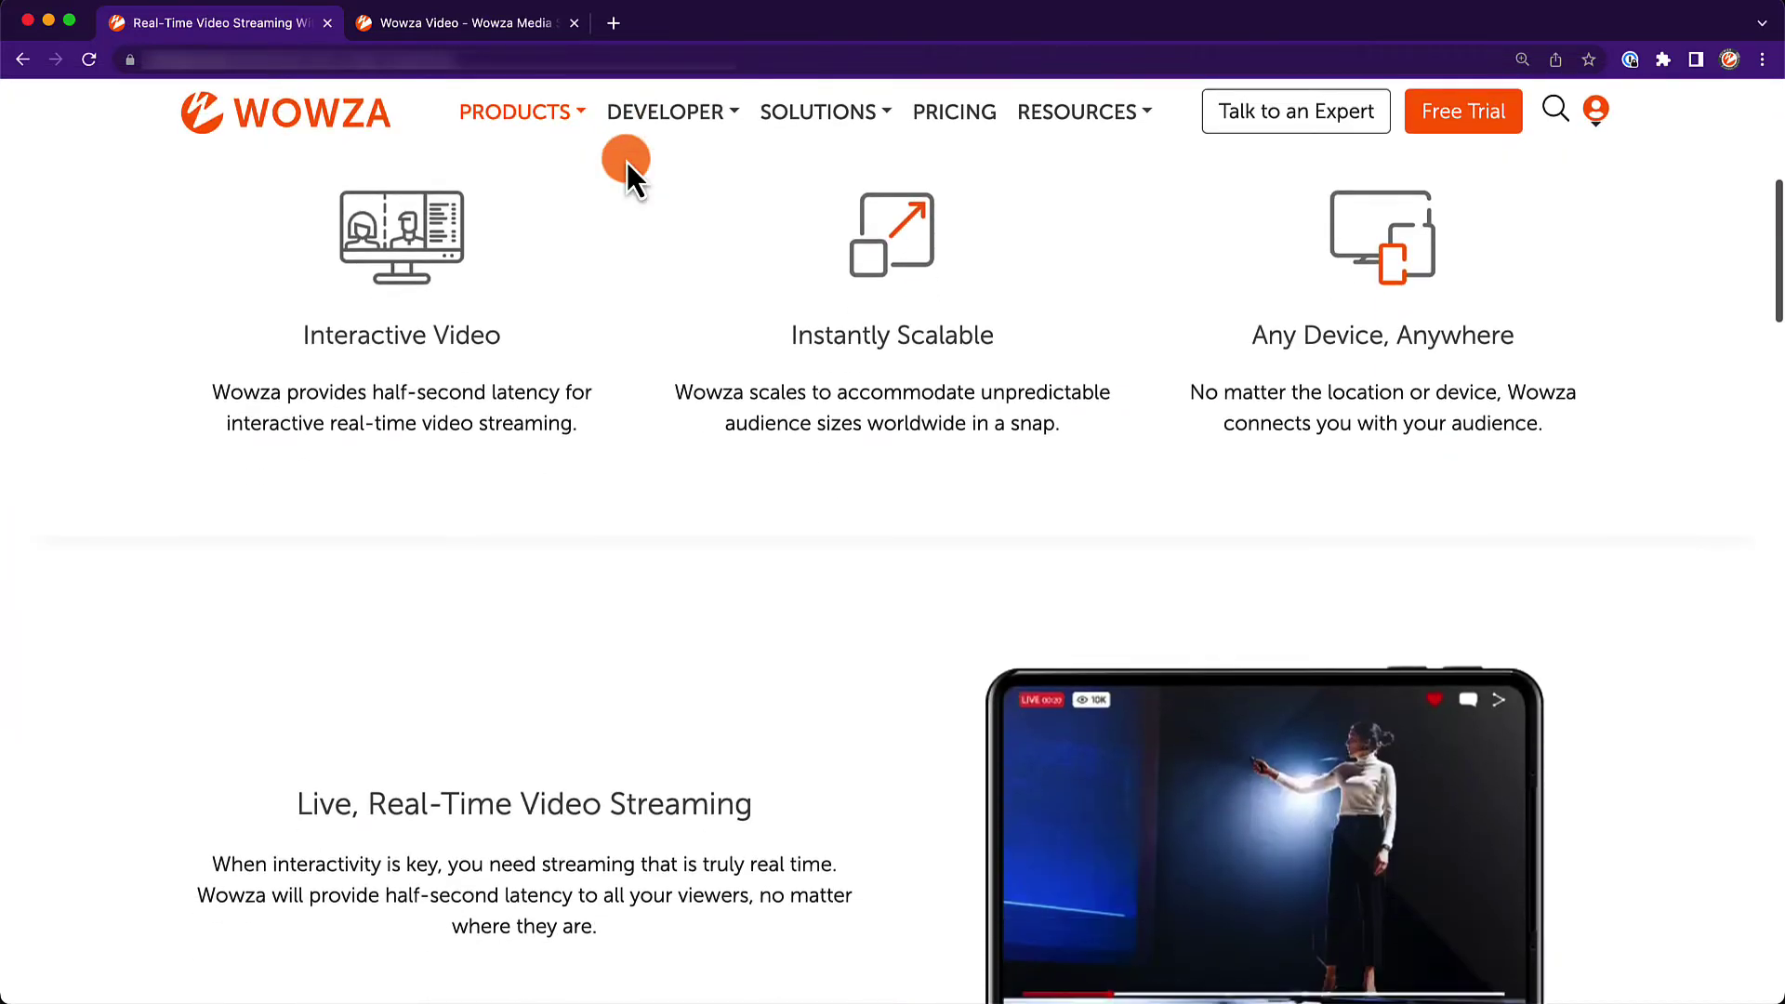
scroll(627, 163, down, 1)
scroll(627, 163, down, 5)
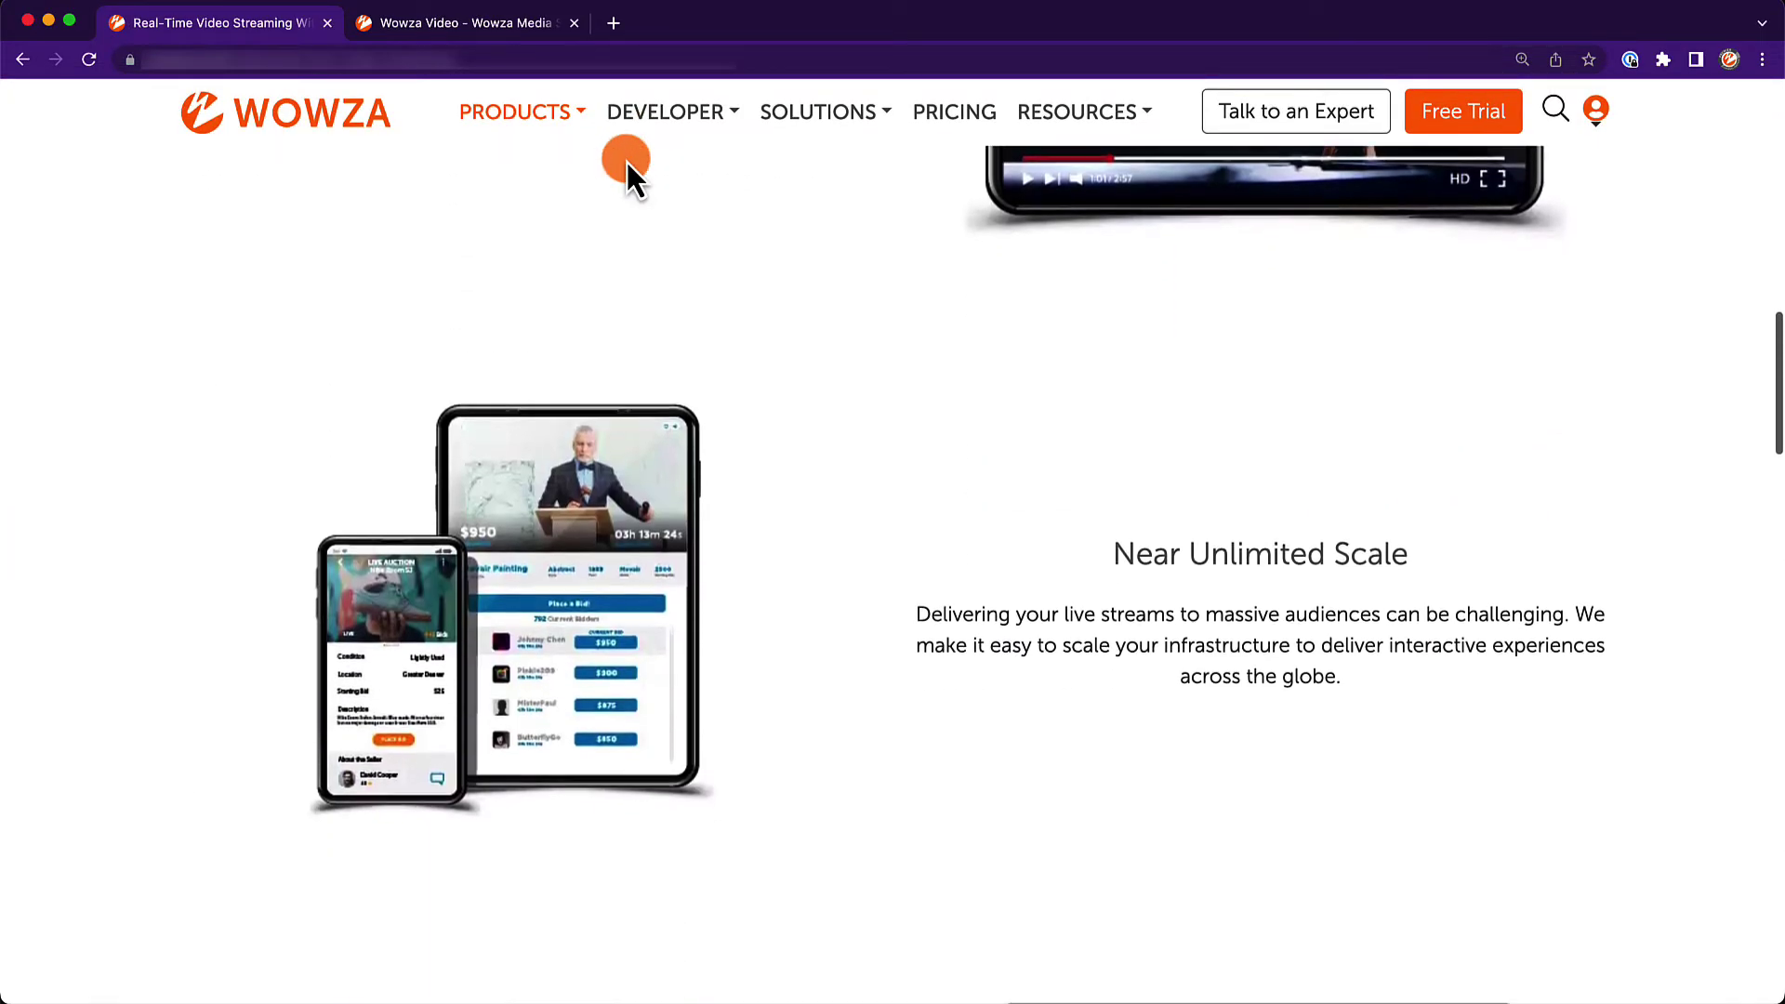
scroll(626, 162, down, 2)
scroll(626, 162, down, 4)
scroll(627, 163, down, 4)
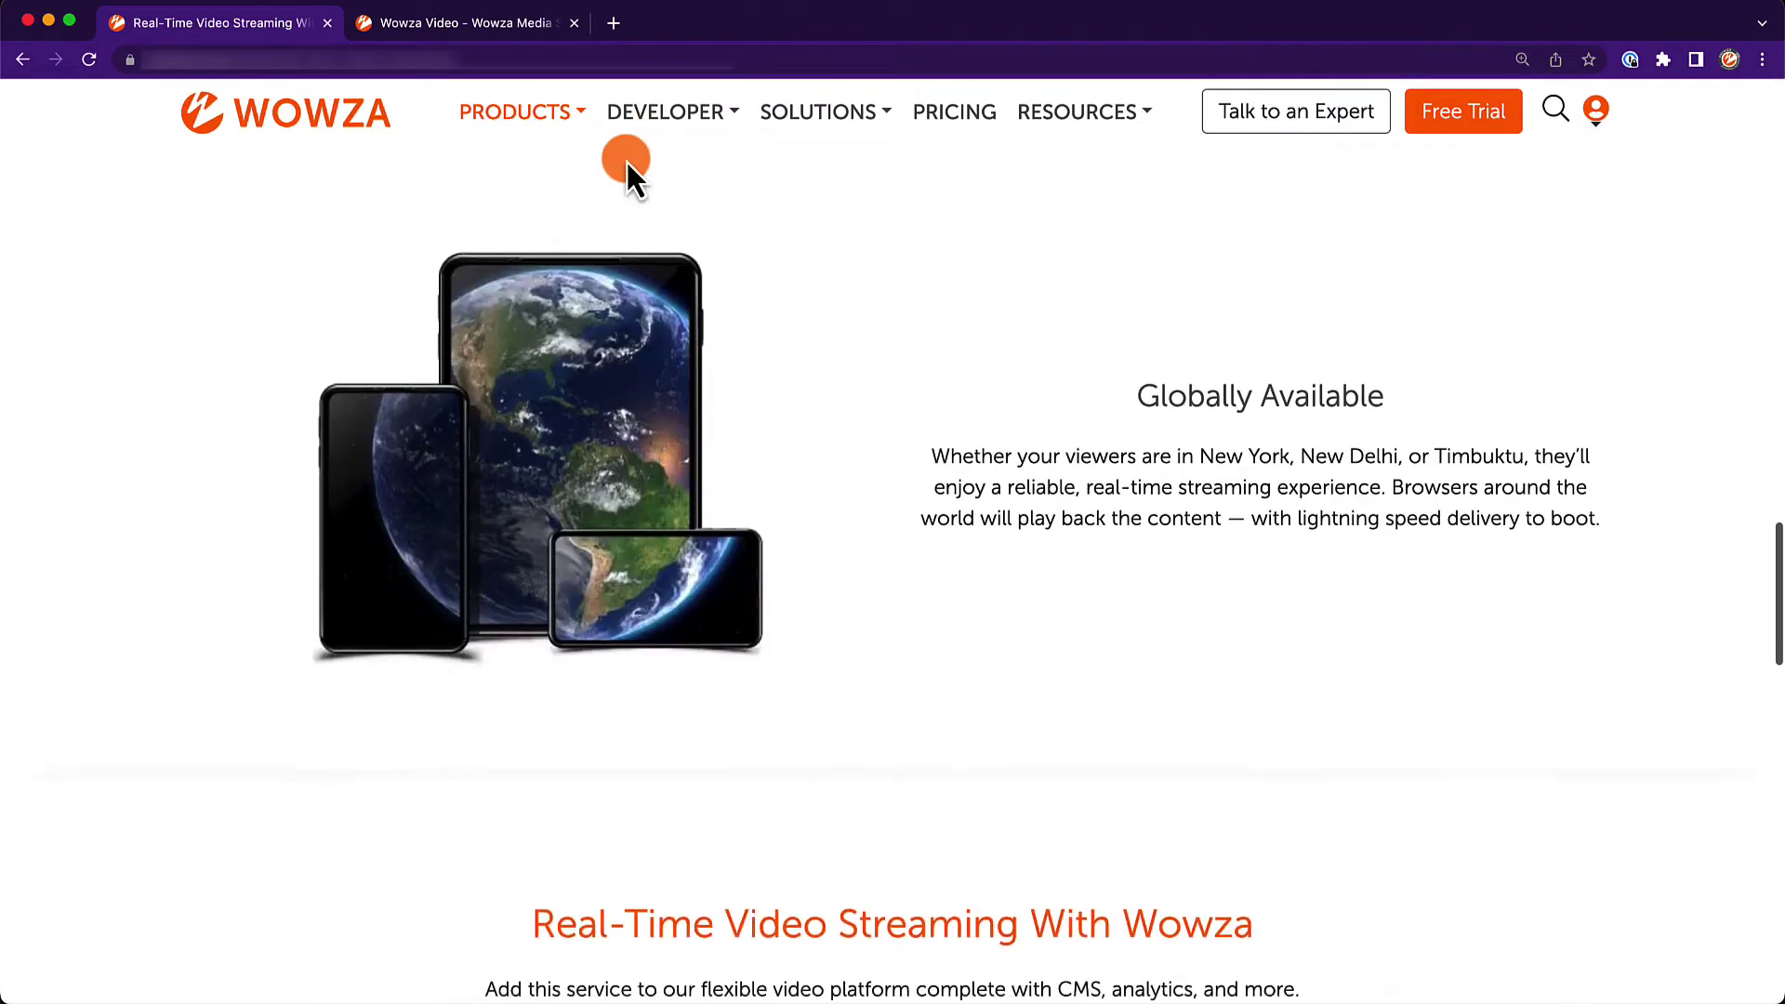
scroll(627, 161, down, 1)
scroll(627, 163, down, 2)
scroll(626, 162, down, 2)
scroll(626, 163, down, 1)
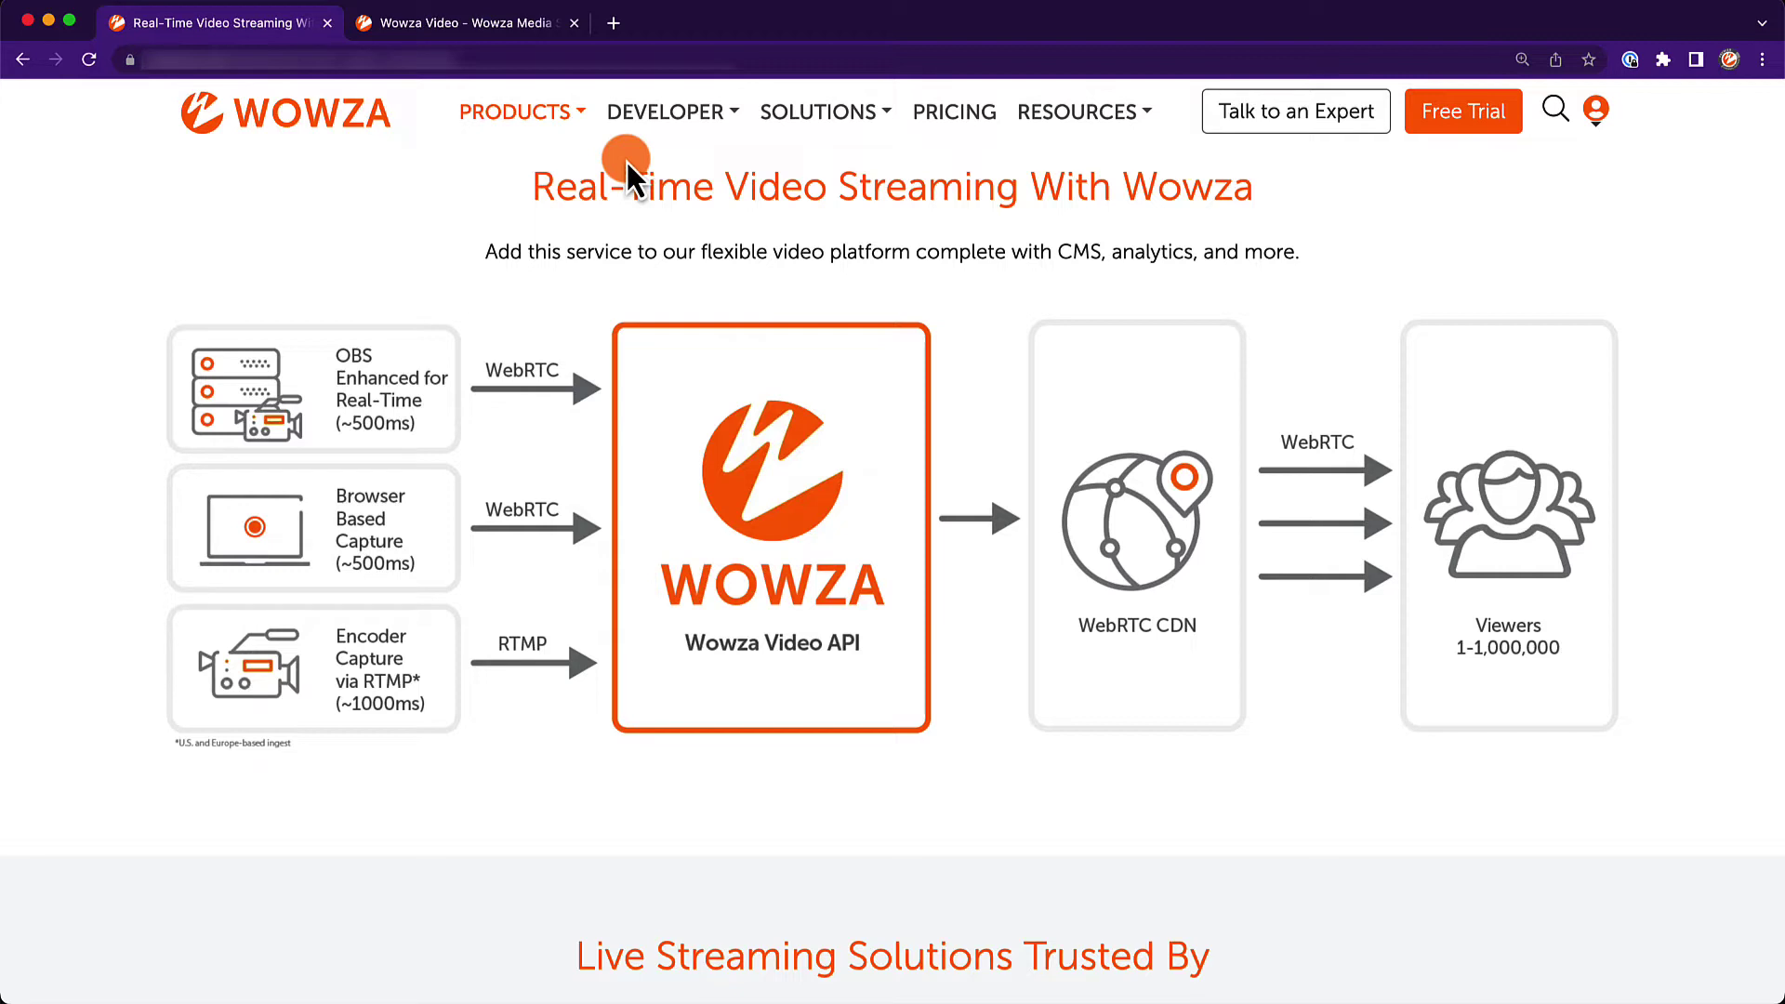
Add a real-time stream named 'Corktown Detroit' in Americas, saving recordings to Asset Management
click(440, 26)
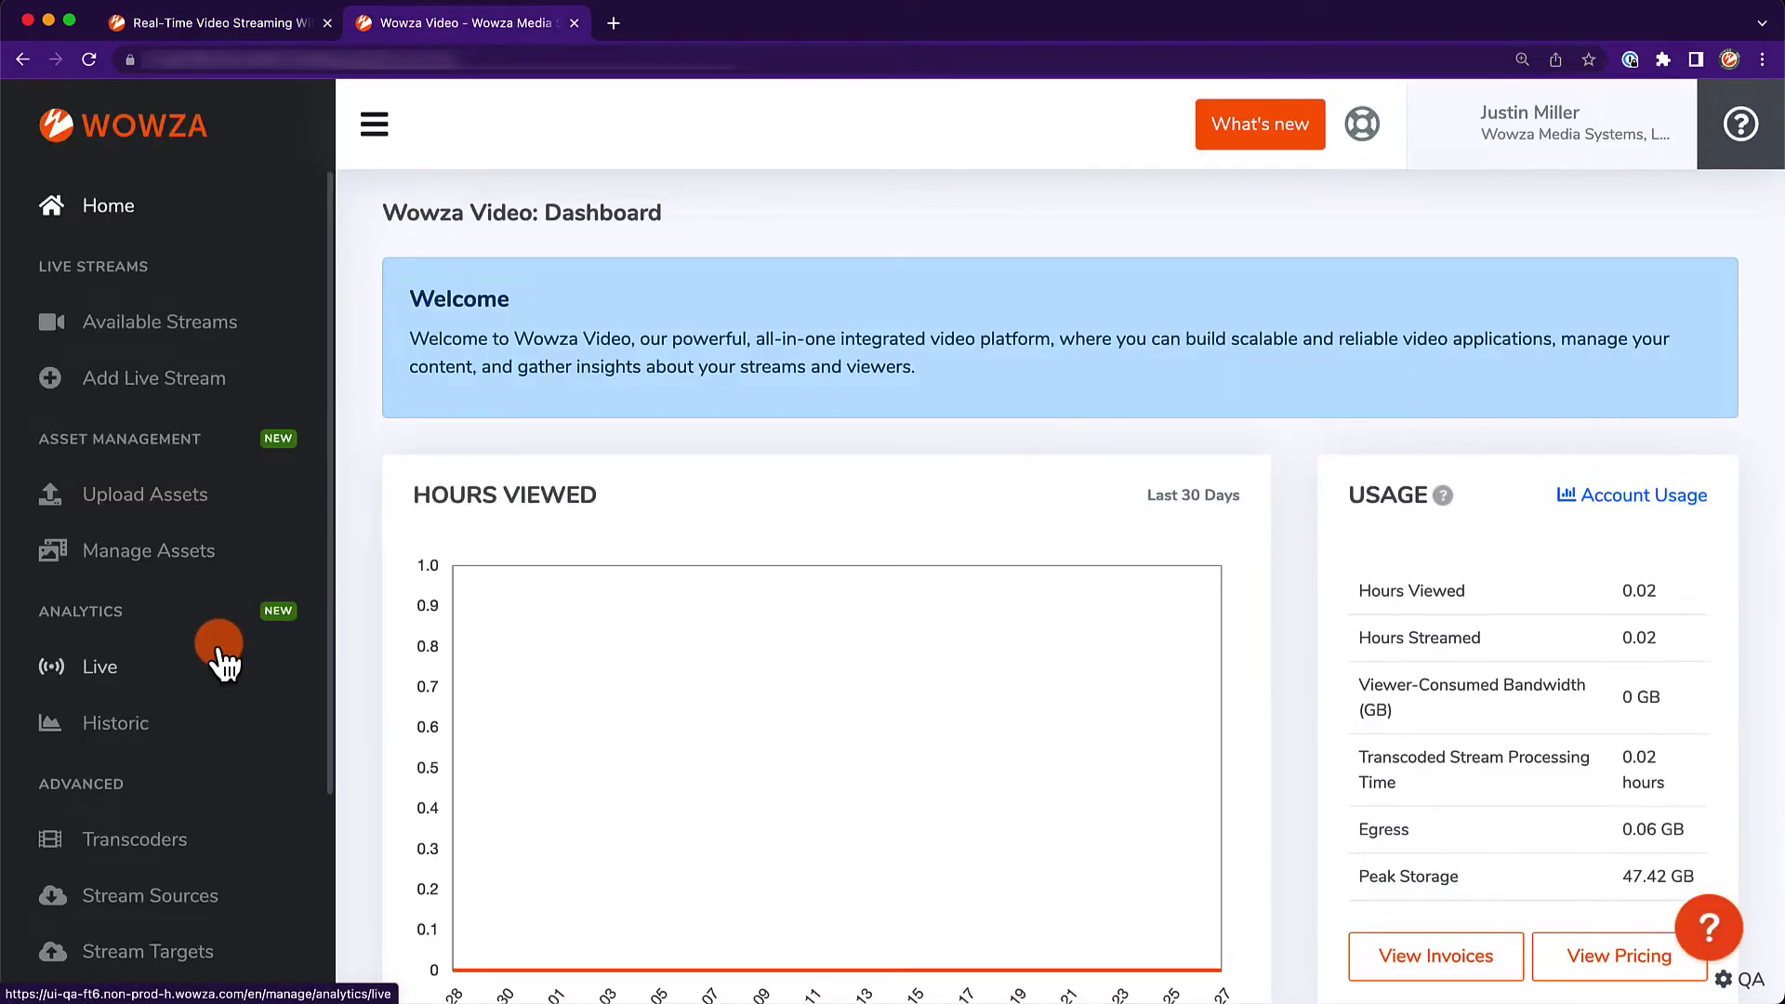
scroll(224, 656, down, 3)
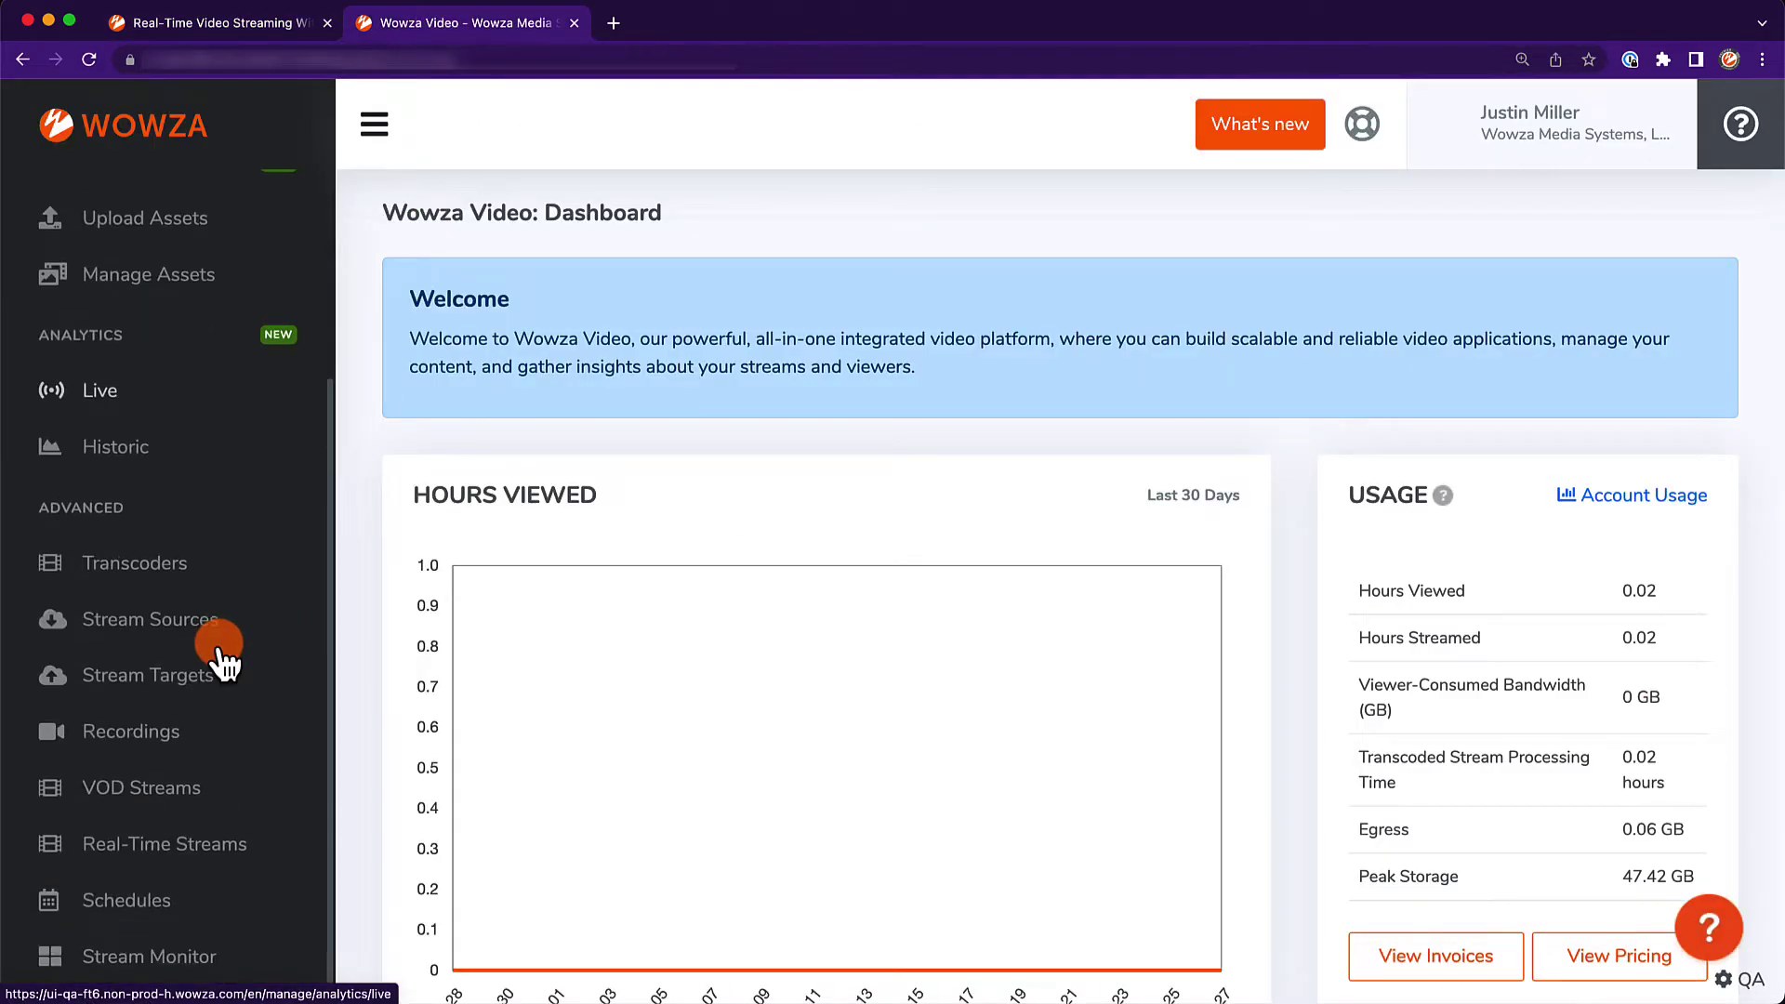
click(263, 862)
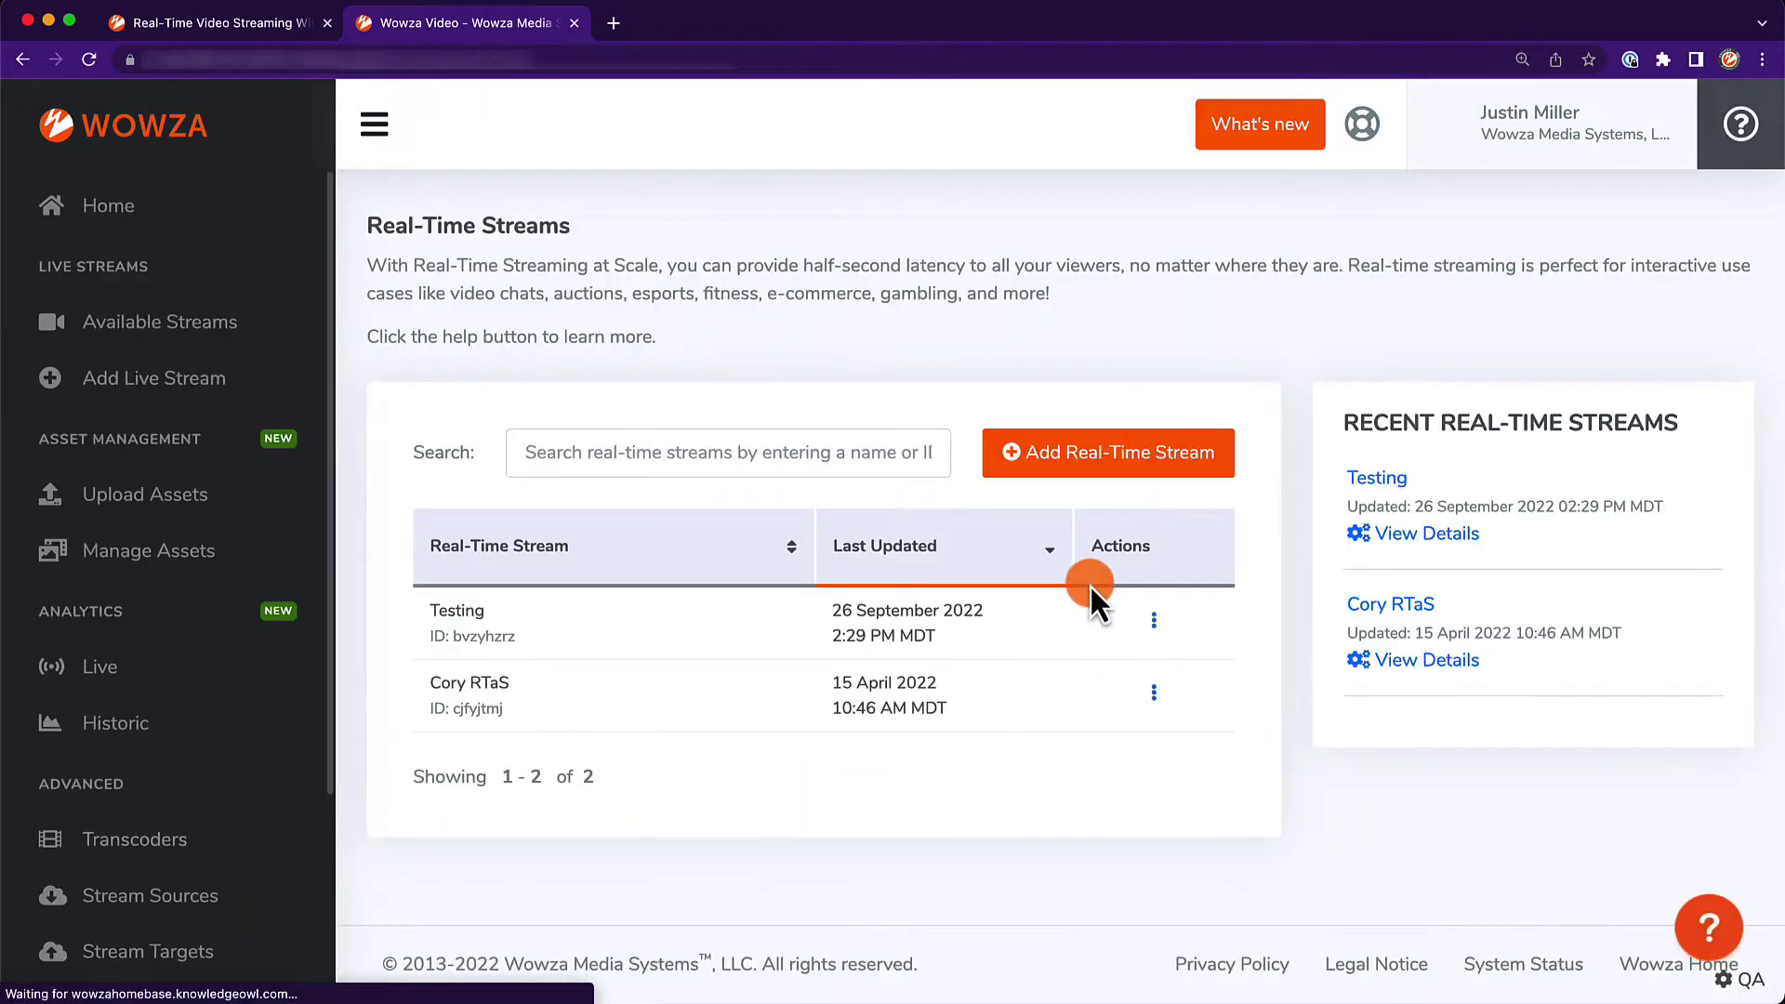
click(1121, 479)
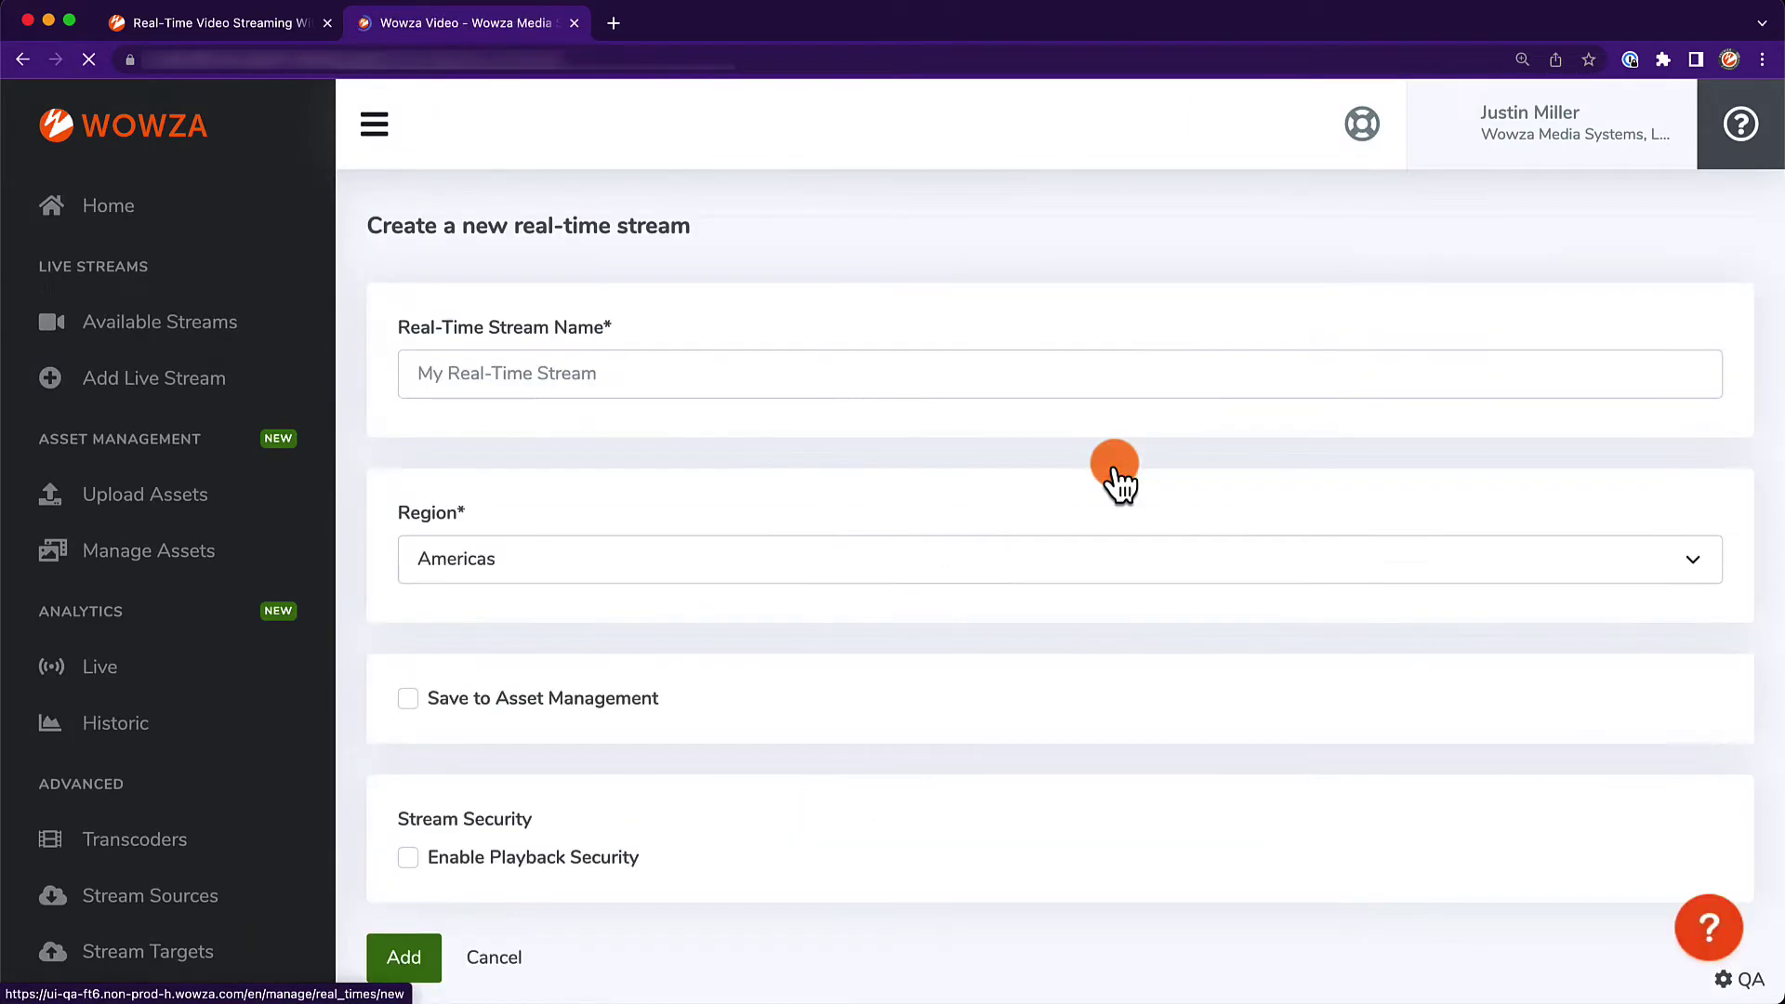
click(984, 384)
text(Corktown )
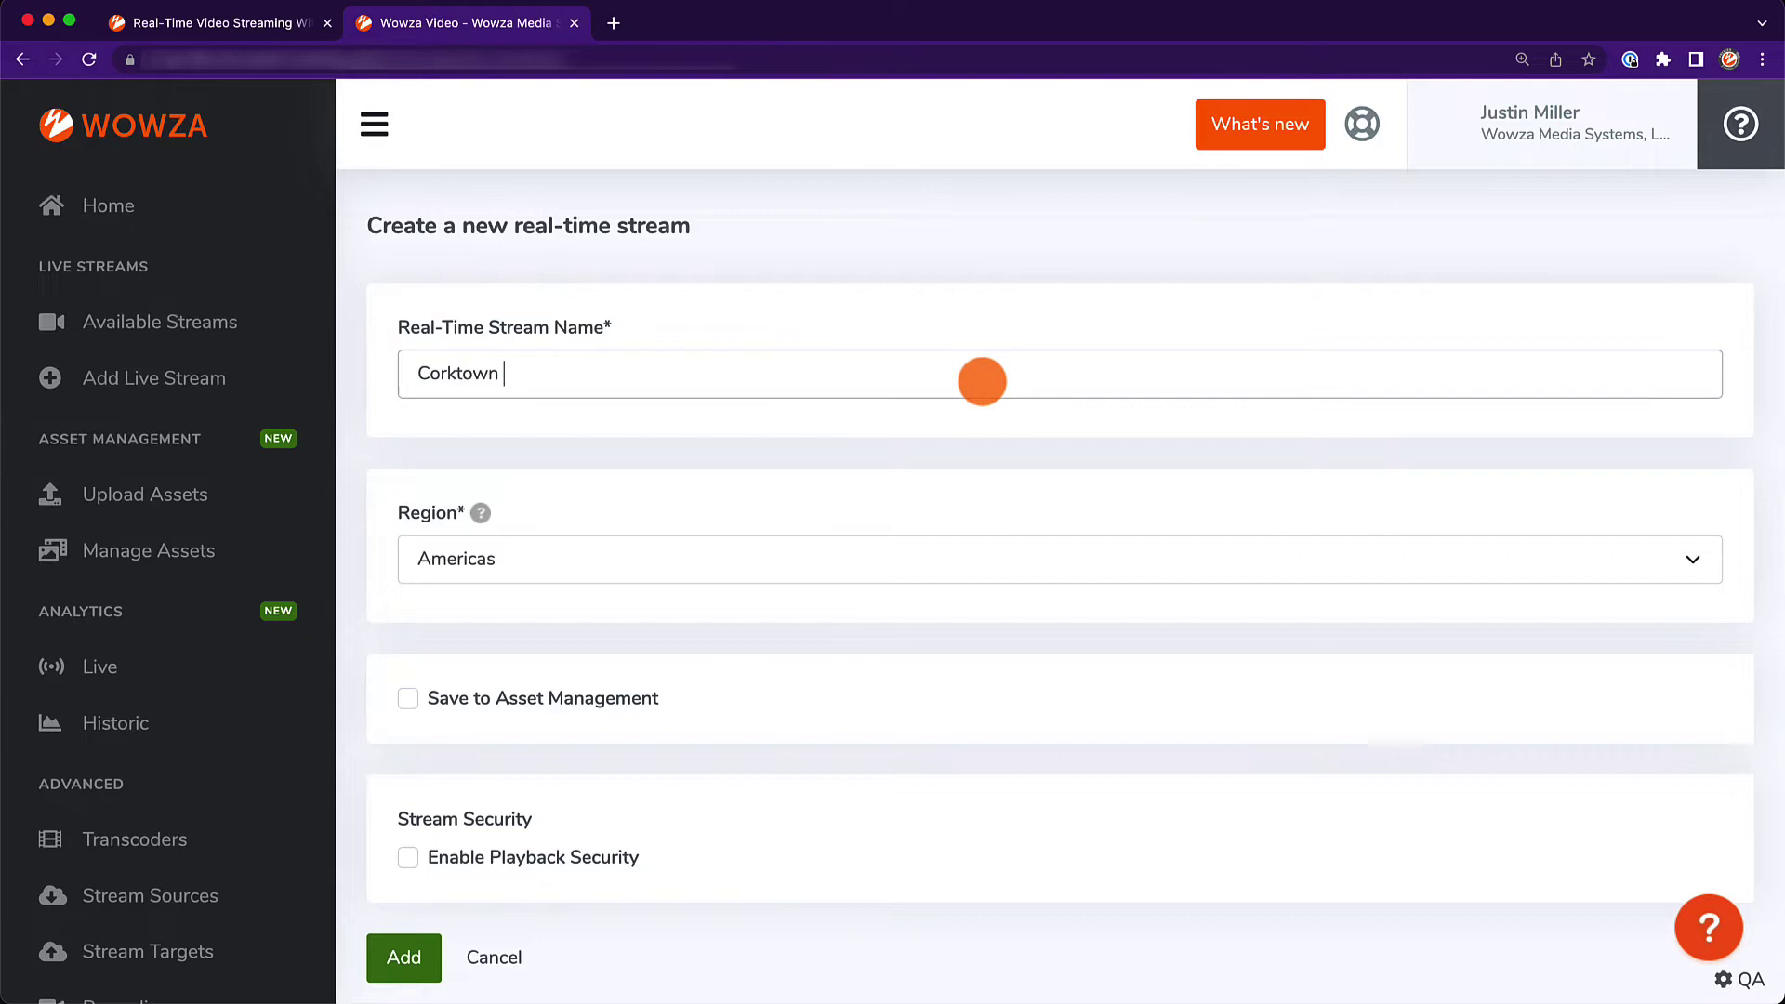
text(Detroit)
click(963, 563)
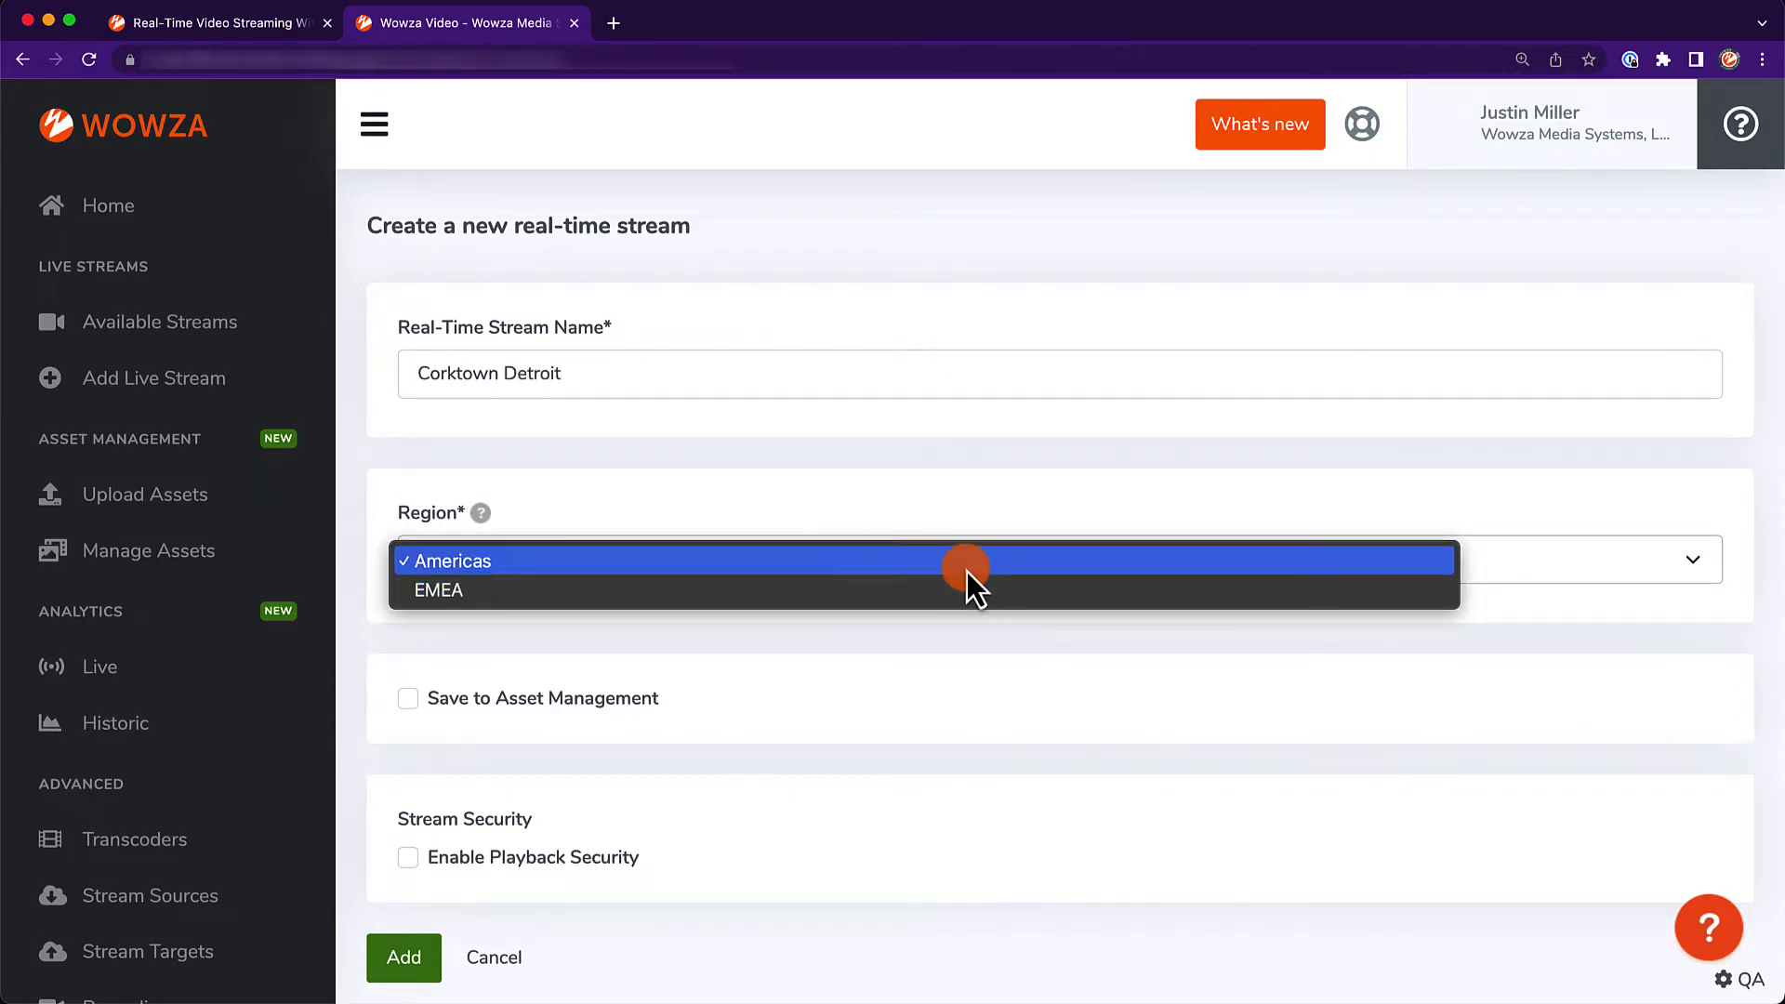
click(967, 571)
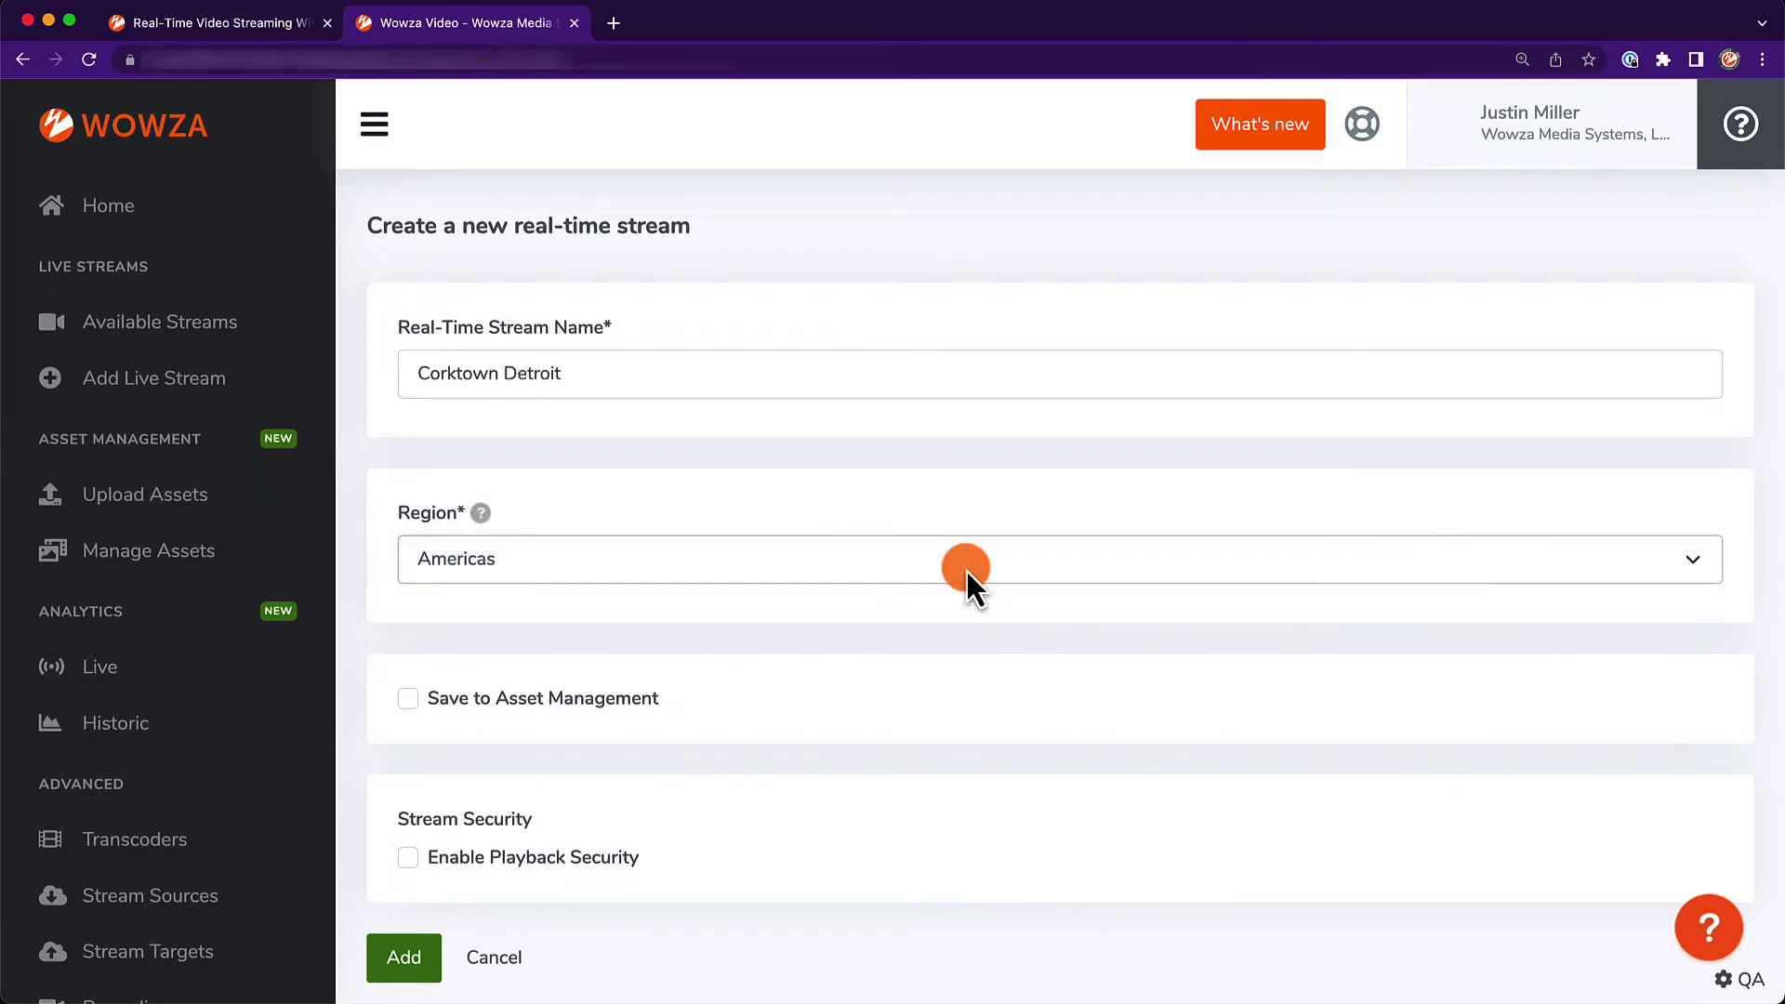
click(415, 707)
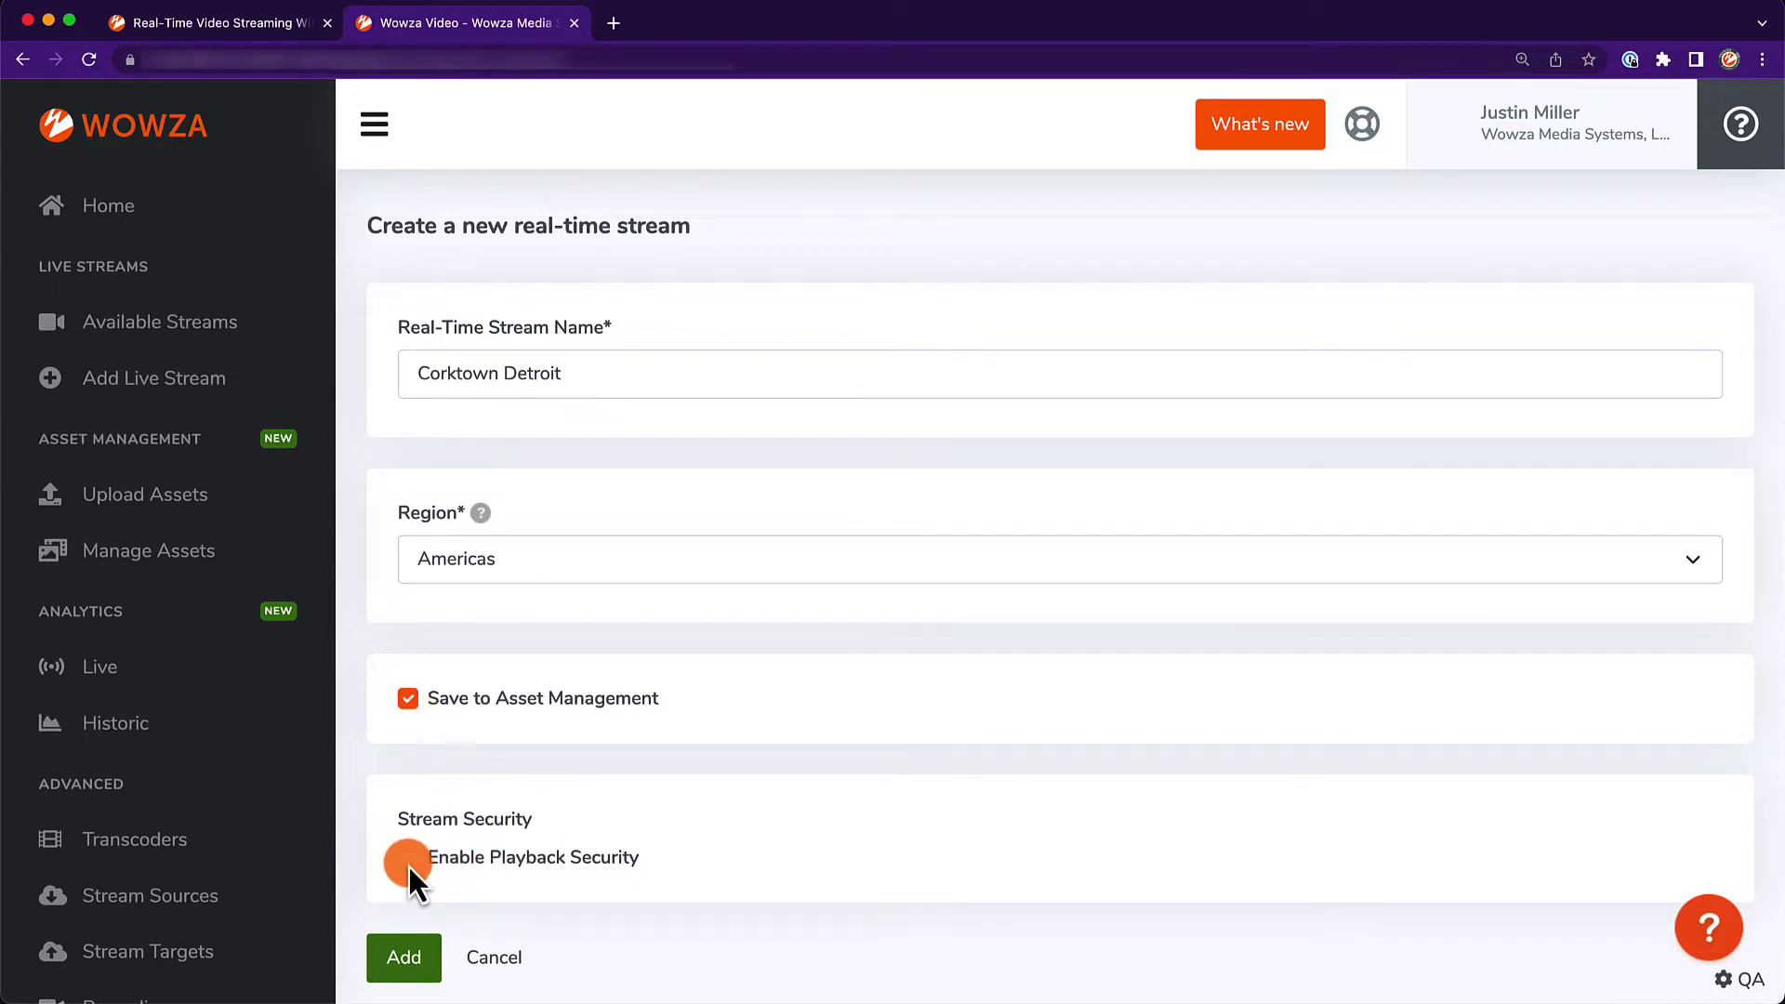
click(407, 962)
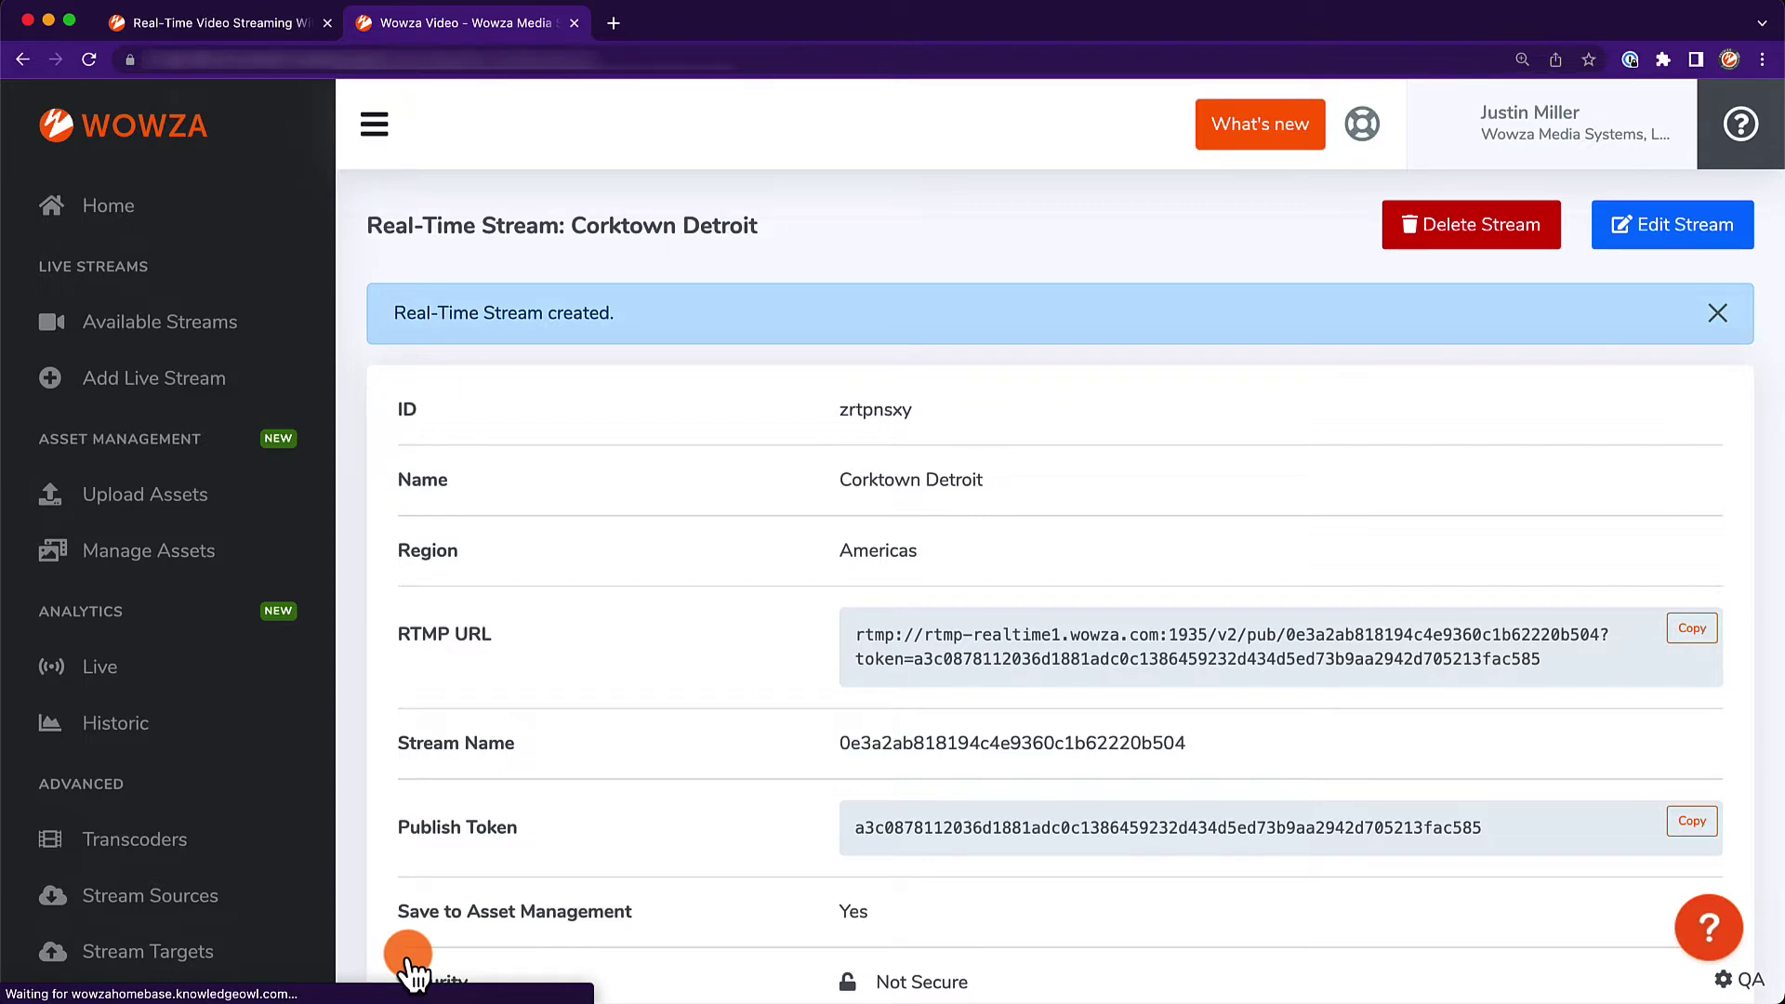
key(super+Tab)
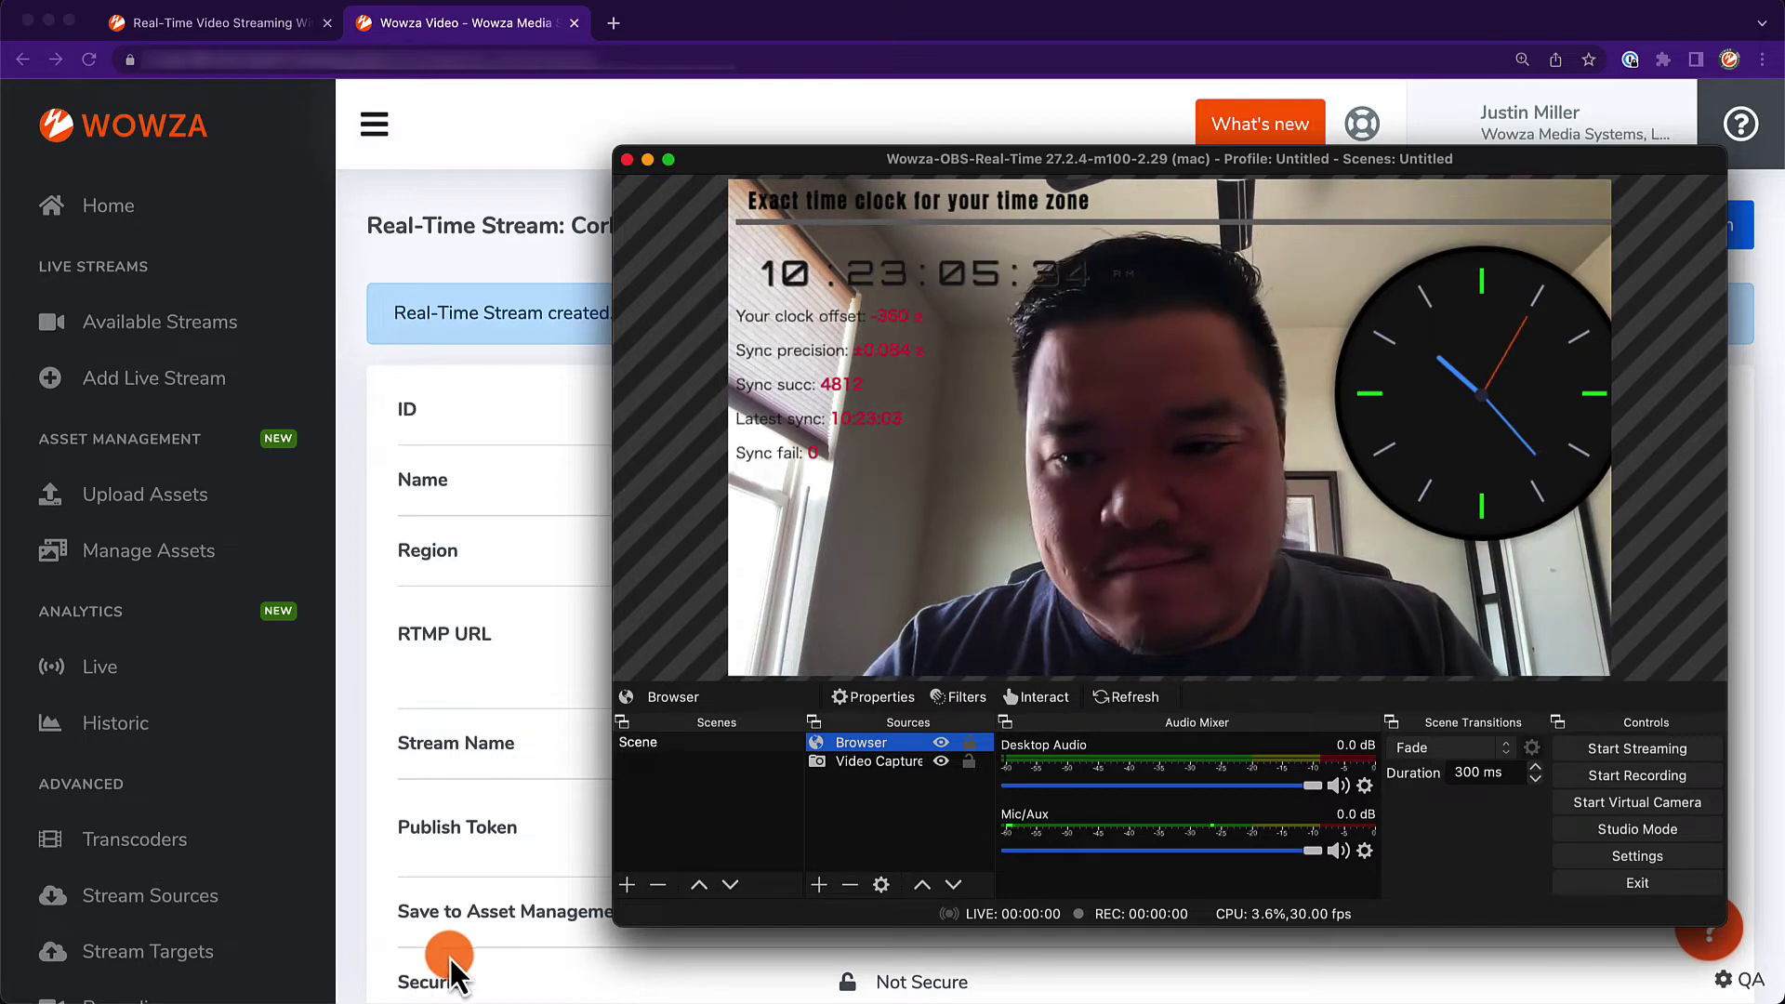
Paste the Corktown Detroit stream name and publishing token into the OBS Stream settings
click(1574, 860)
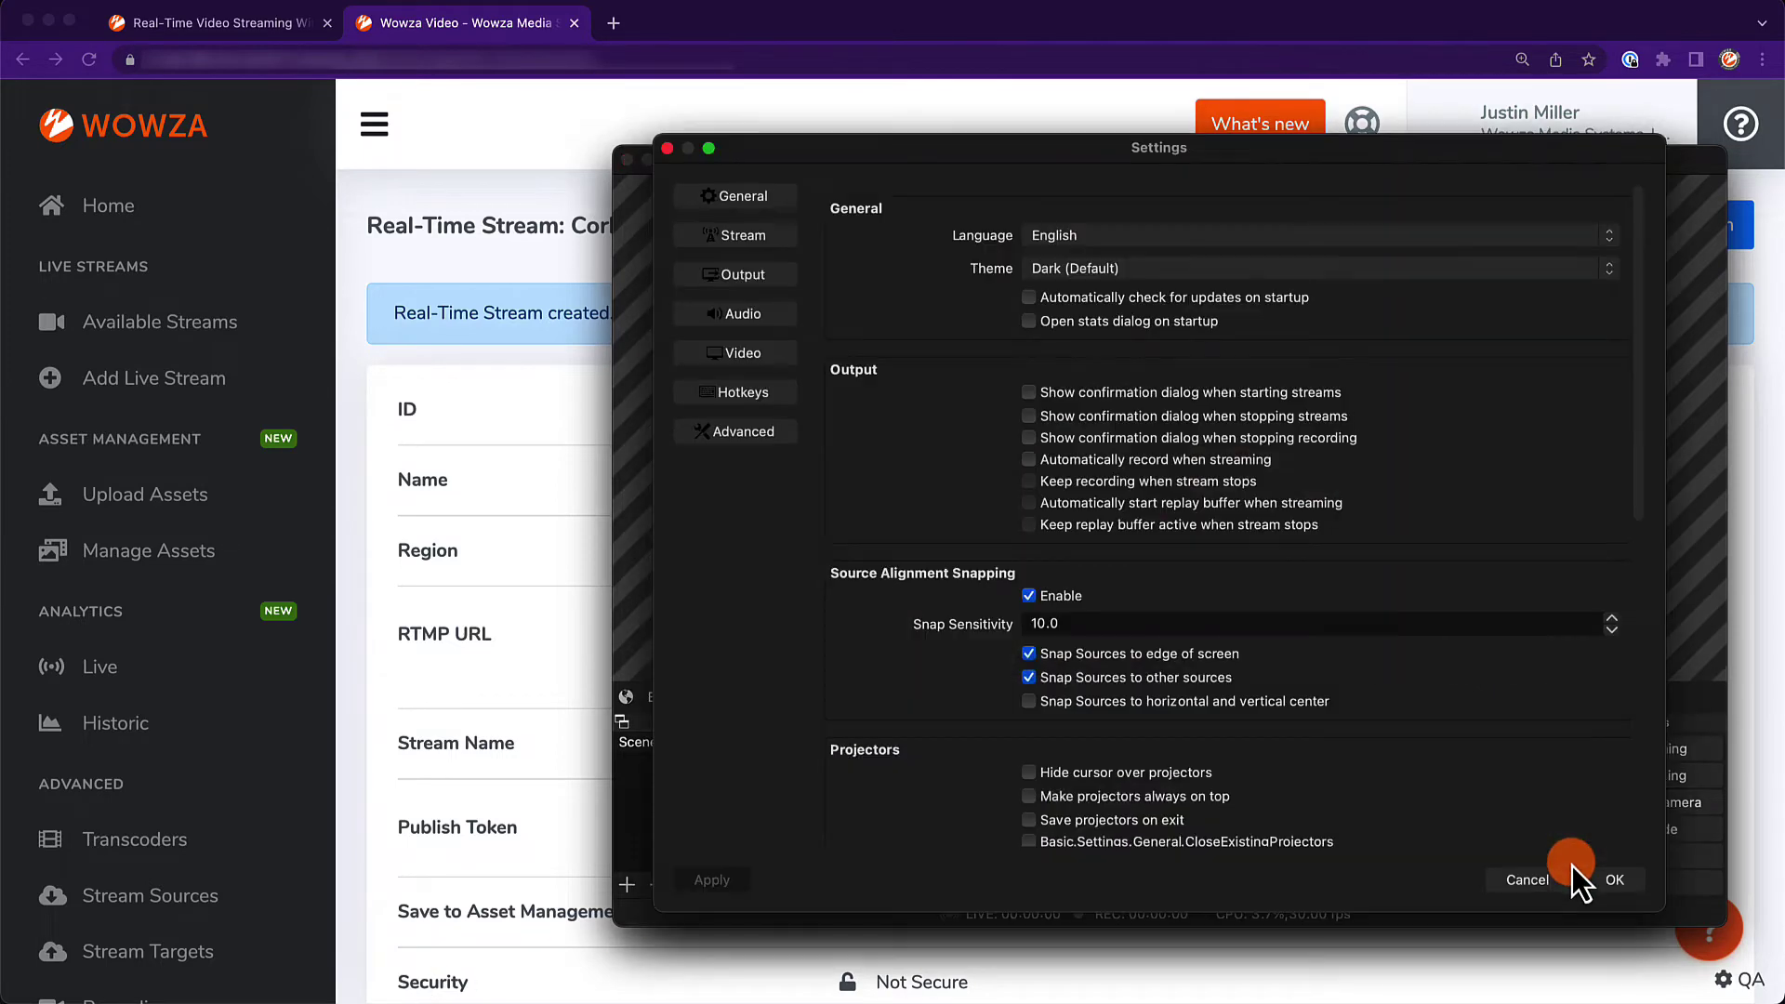
click(749, 237)
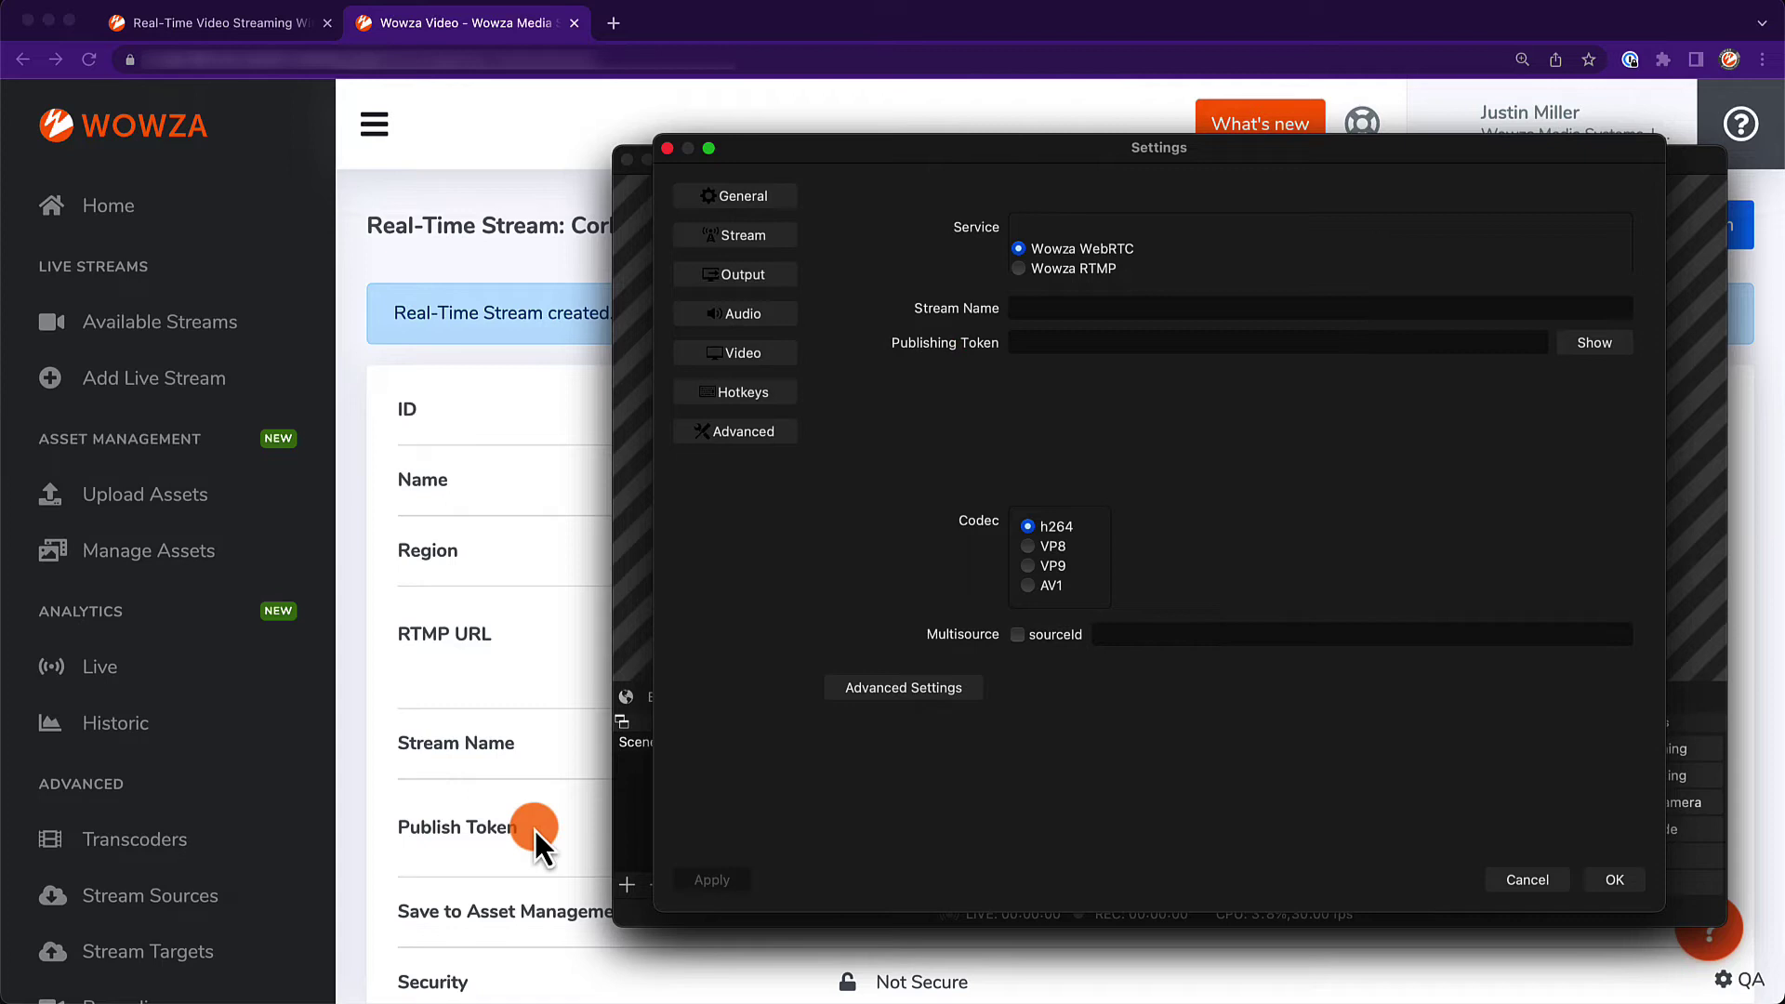
click(1038, 309)
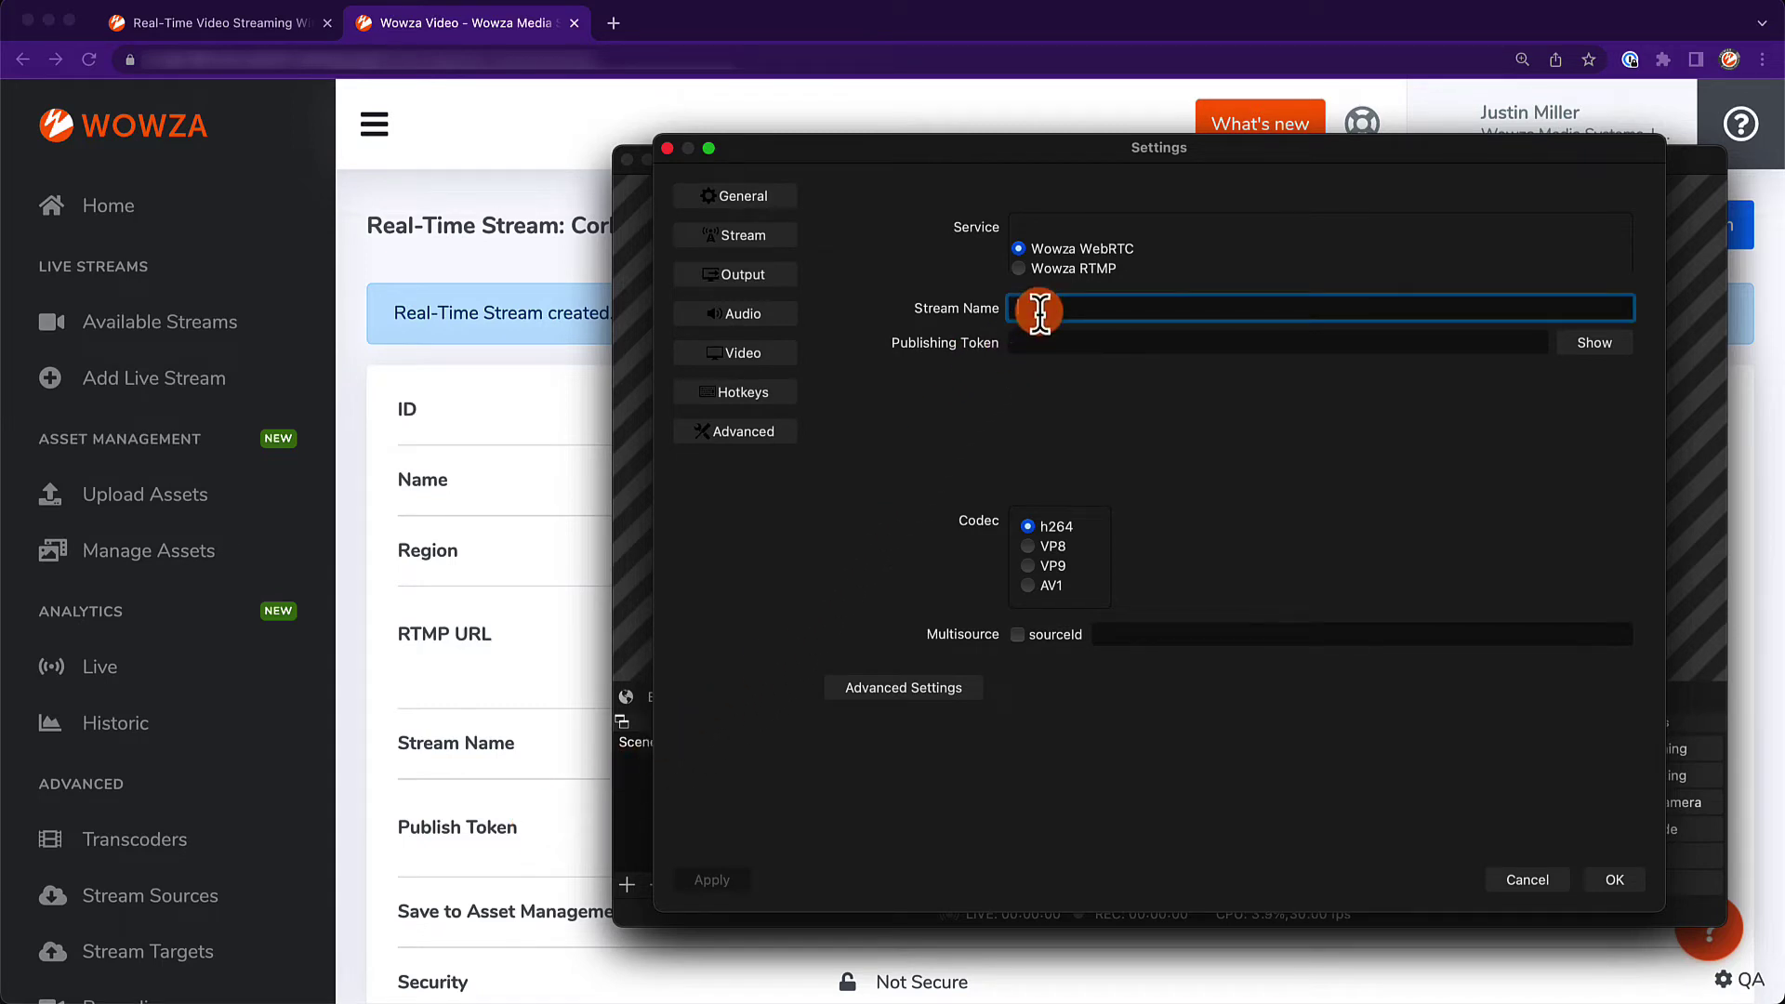
key(super+v)
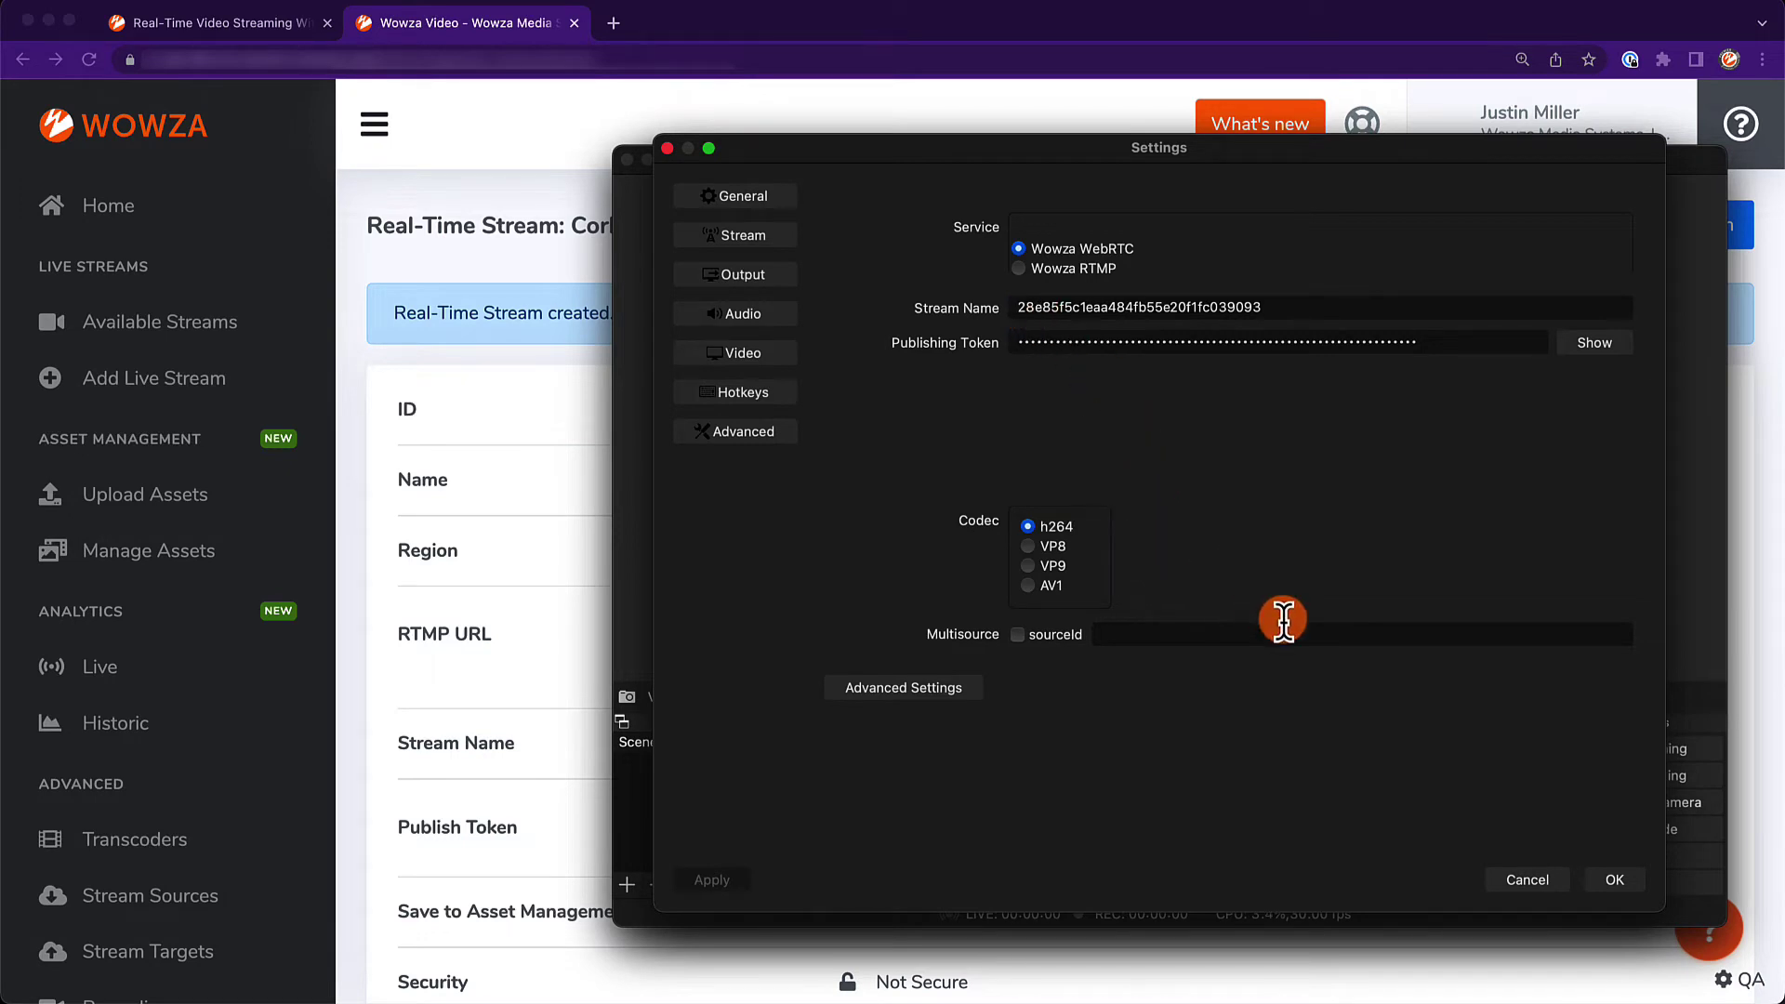
Save the stream settings, go live, verify playback in the Safari player, then stop streaming
click(1610, 881)
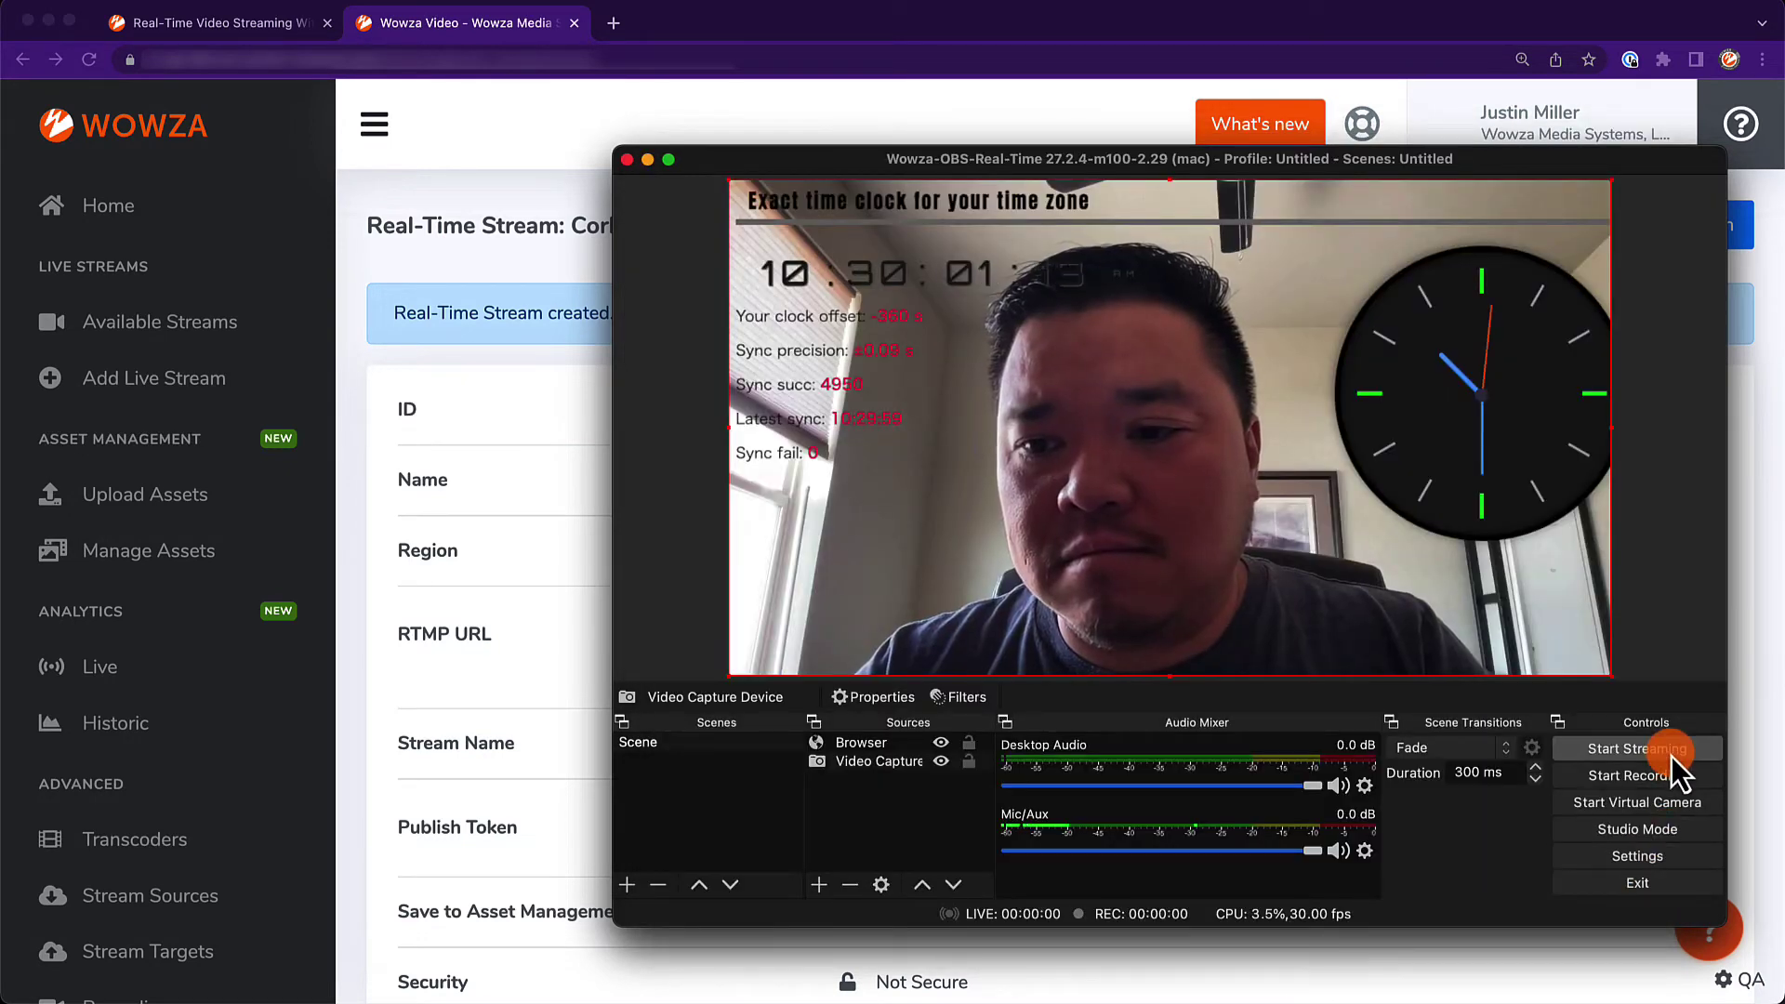
click(1671, 756)
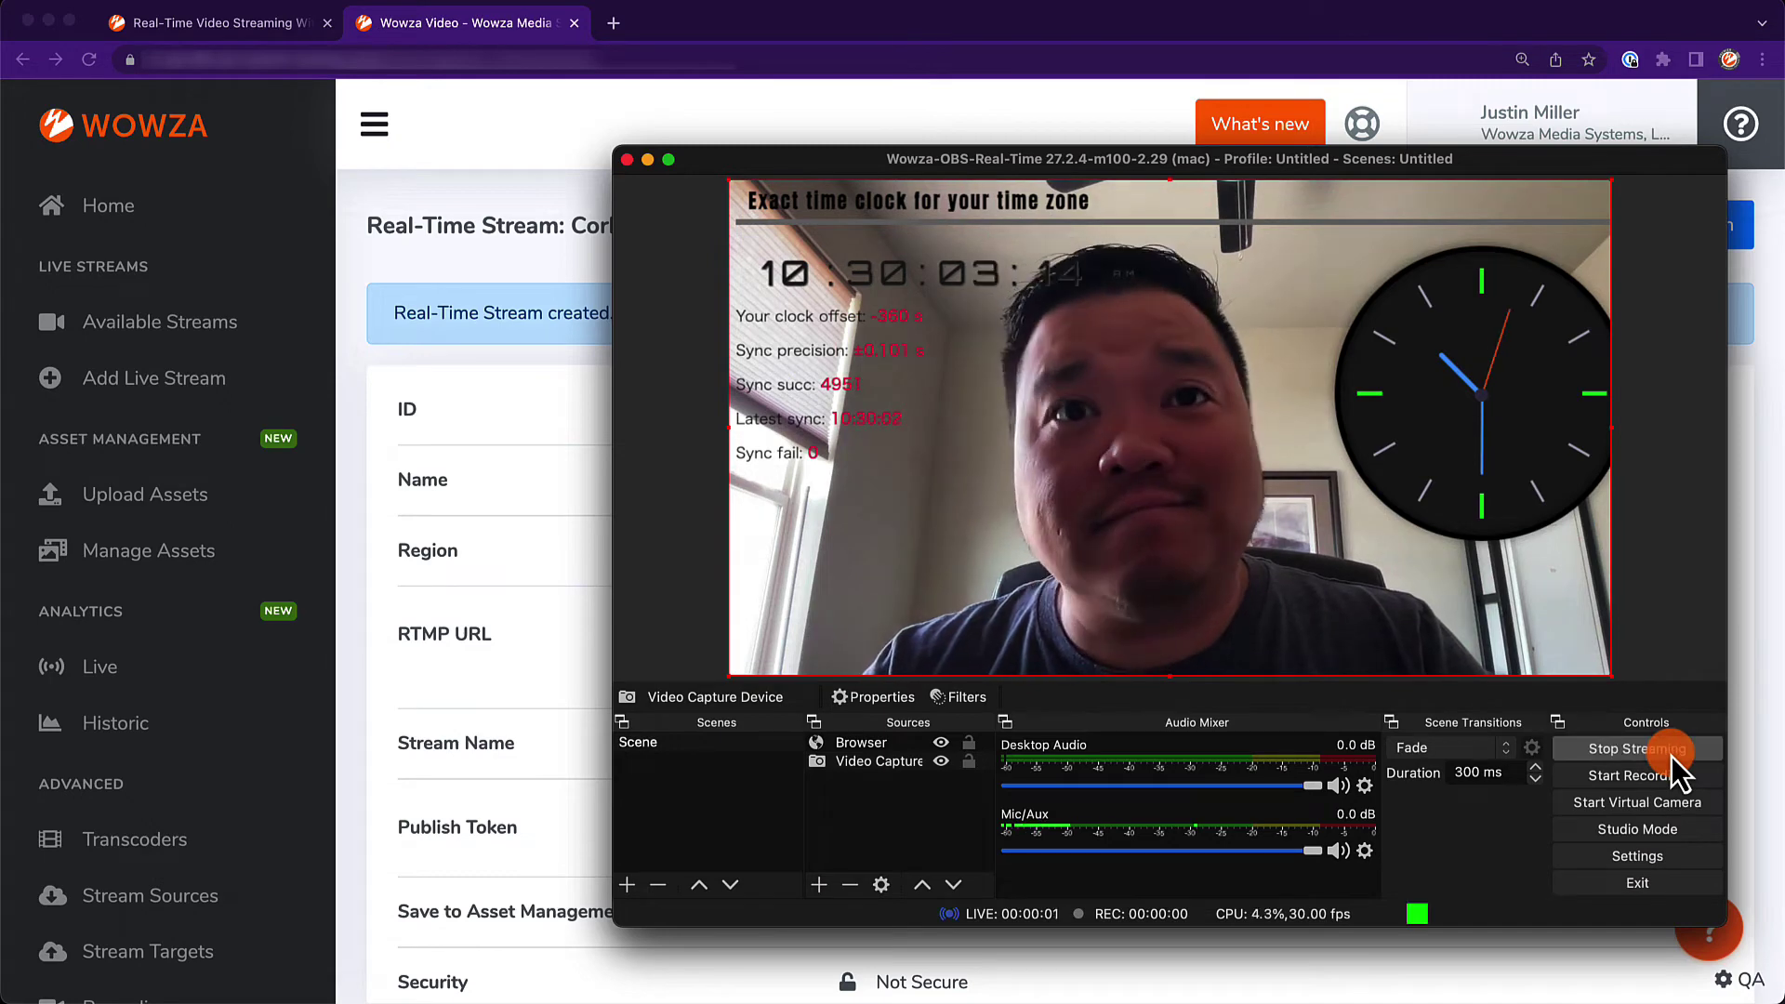
key(super+Tab)
key(super+Tab)
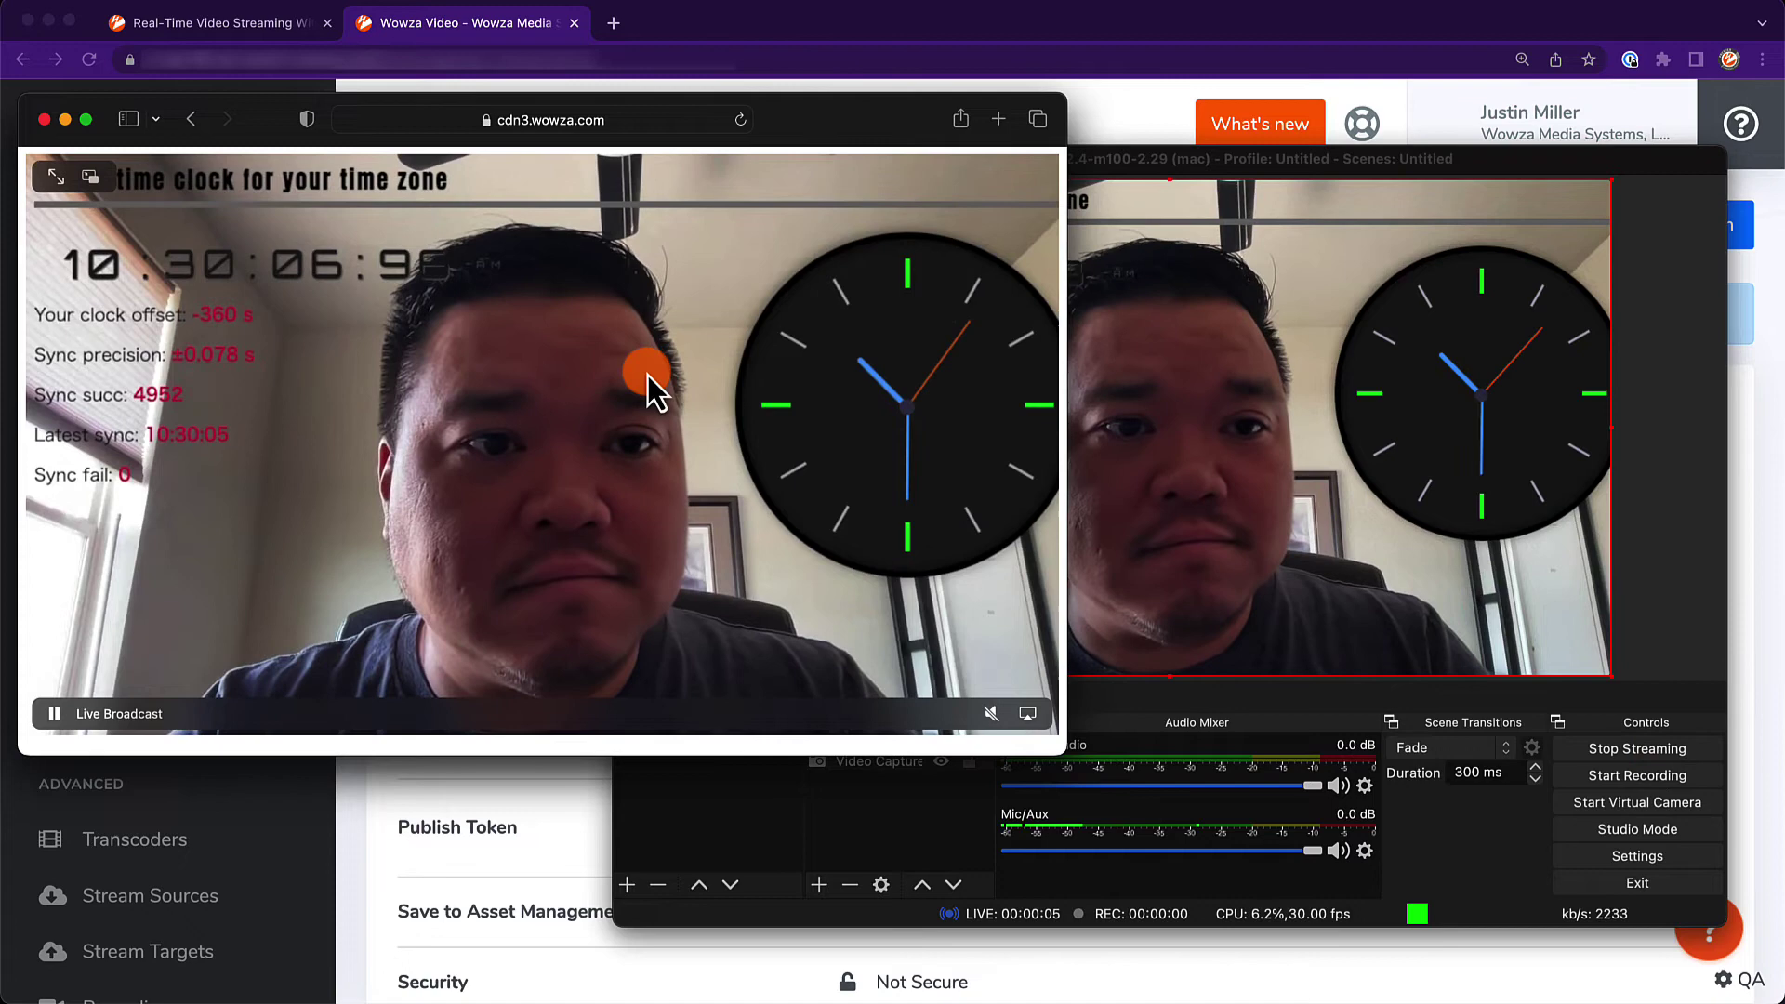
click(1142, 487)
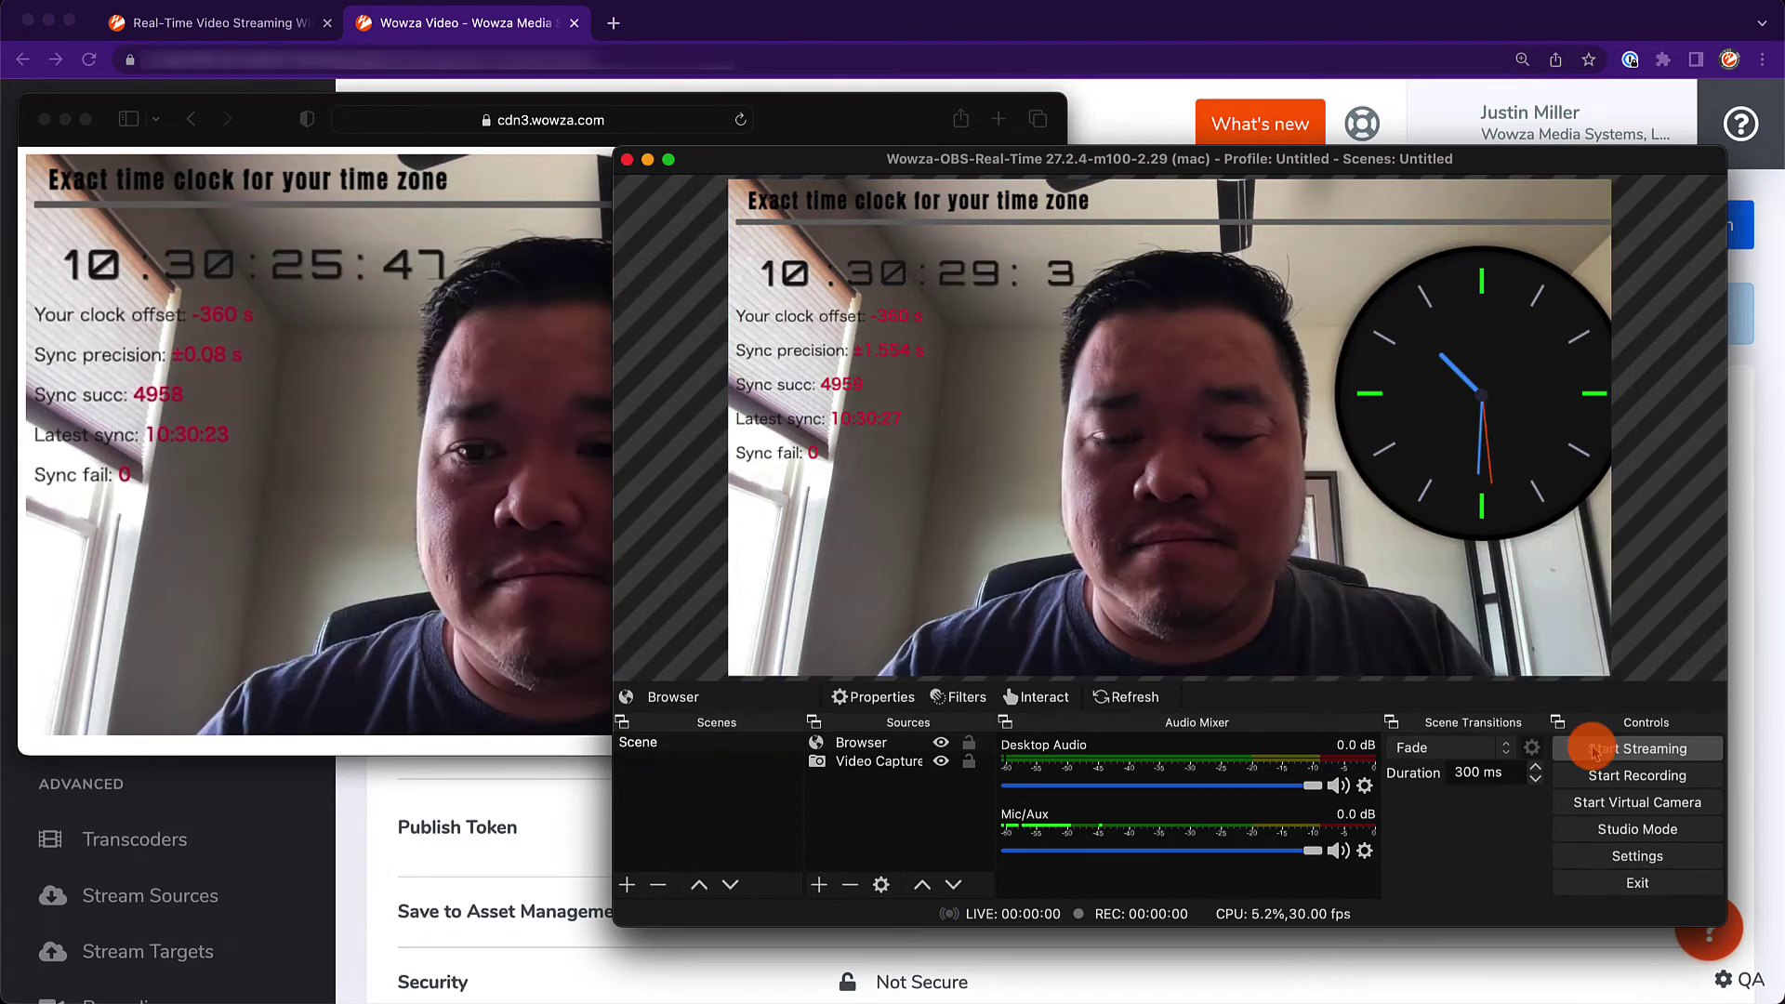
click(1595, 748)
Check the Corktown Detroit row's actions in Real-Time Streams, then open Manage Assets
click(1288, 975)
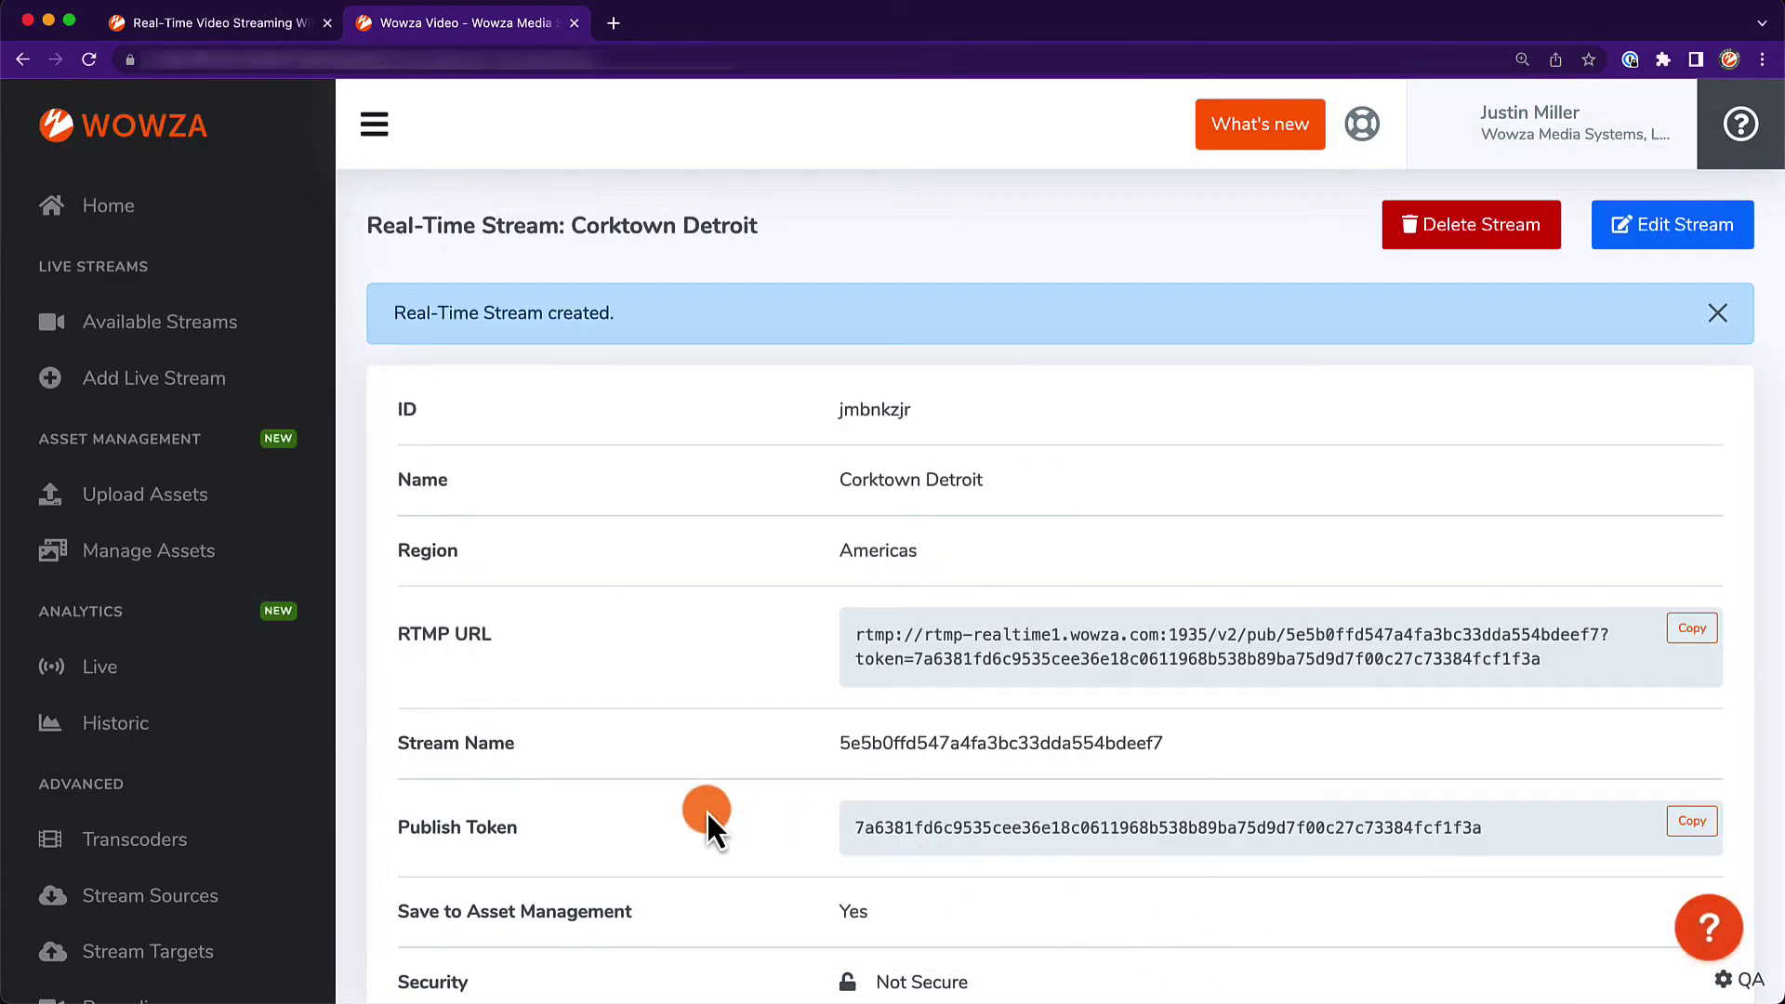
scroll(303, 813, down, 5)
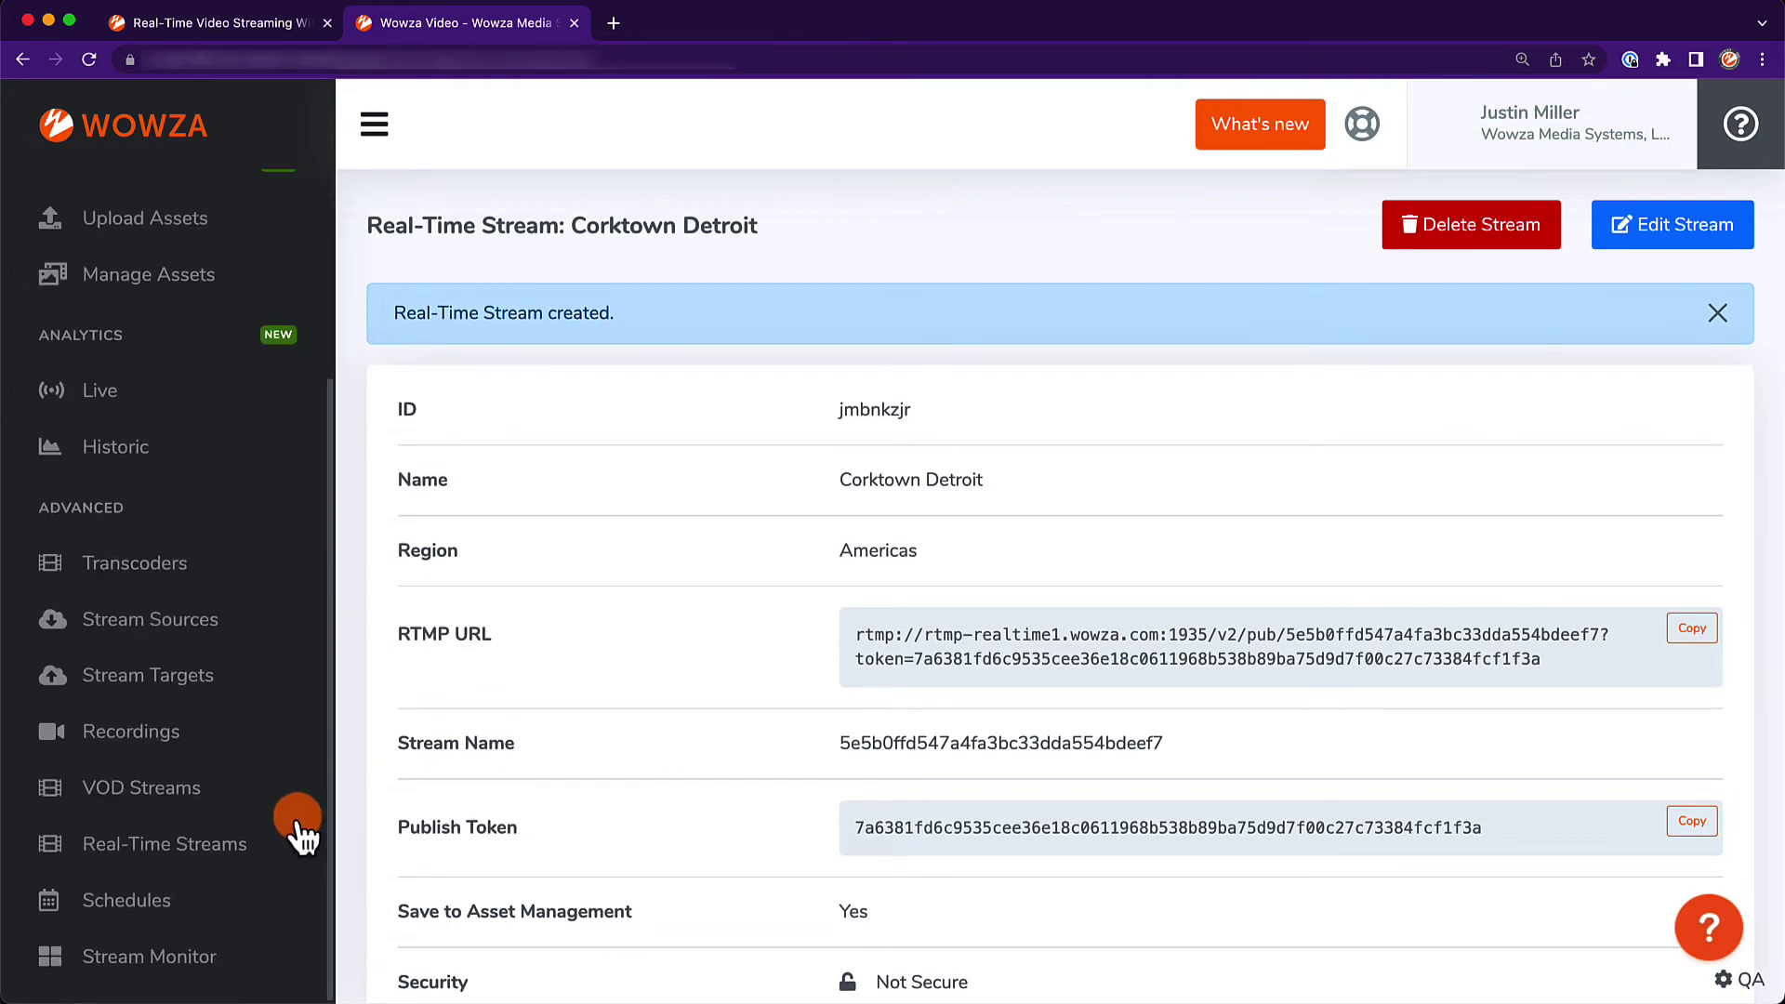
click(193, 854)
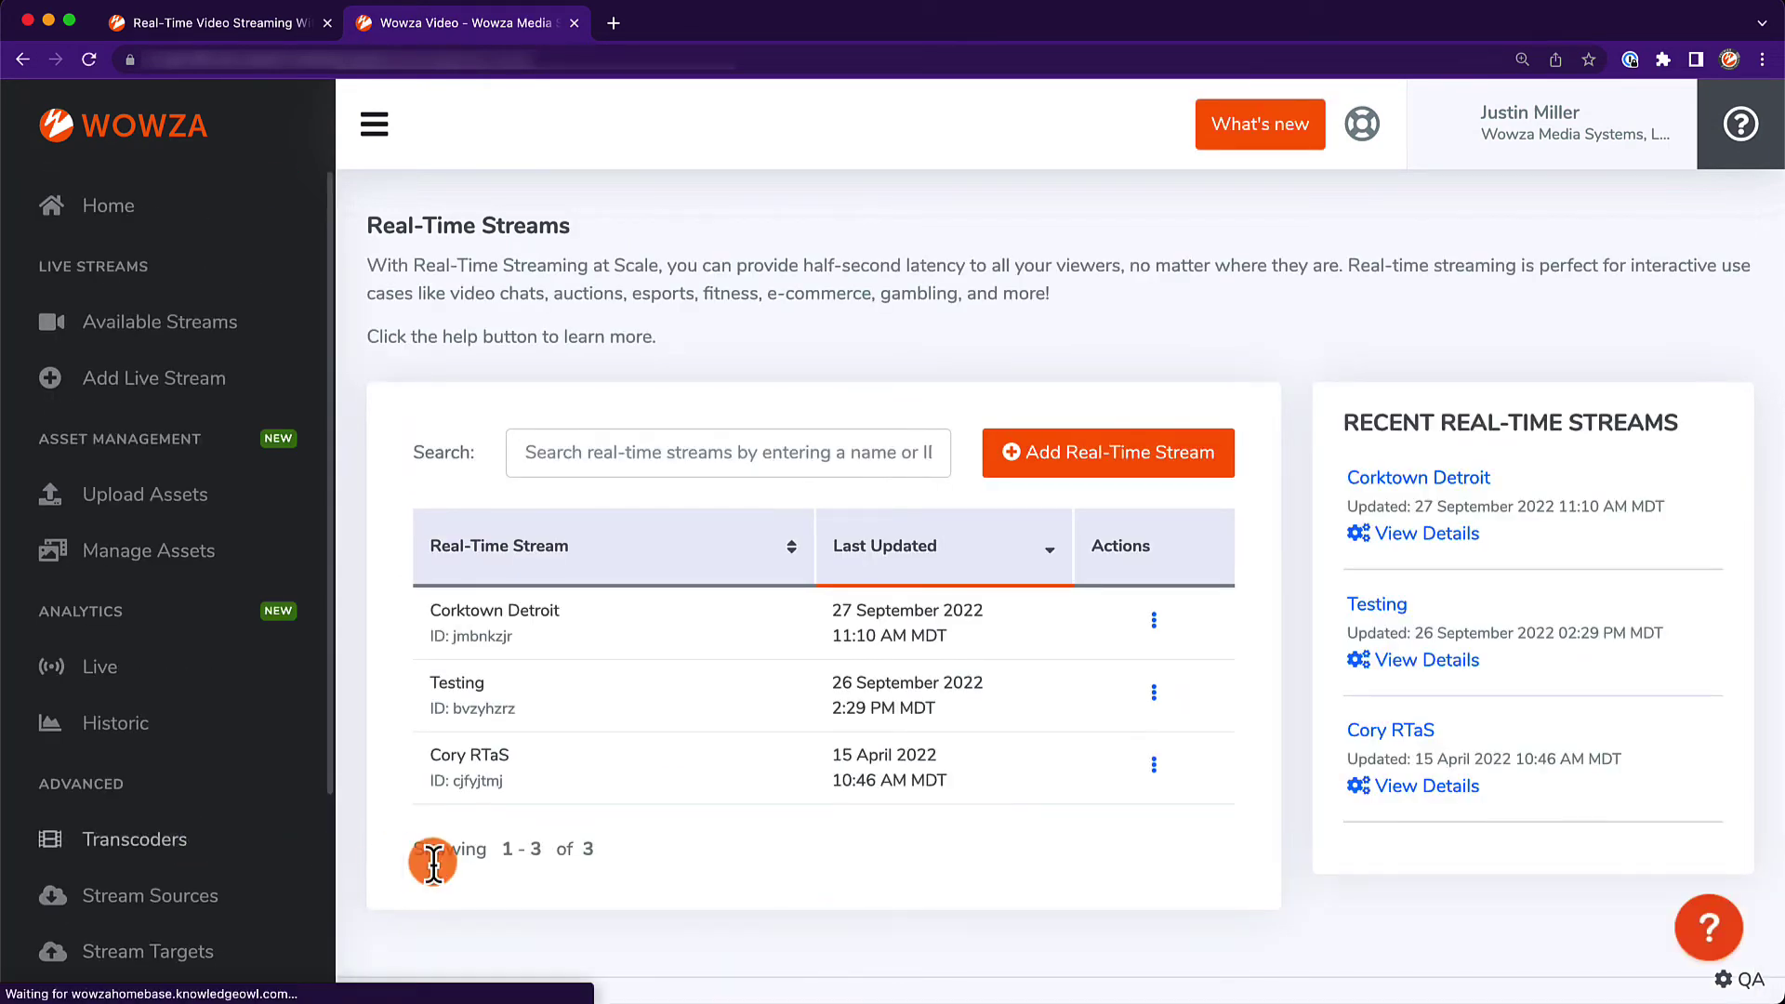
click(1156, 628)
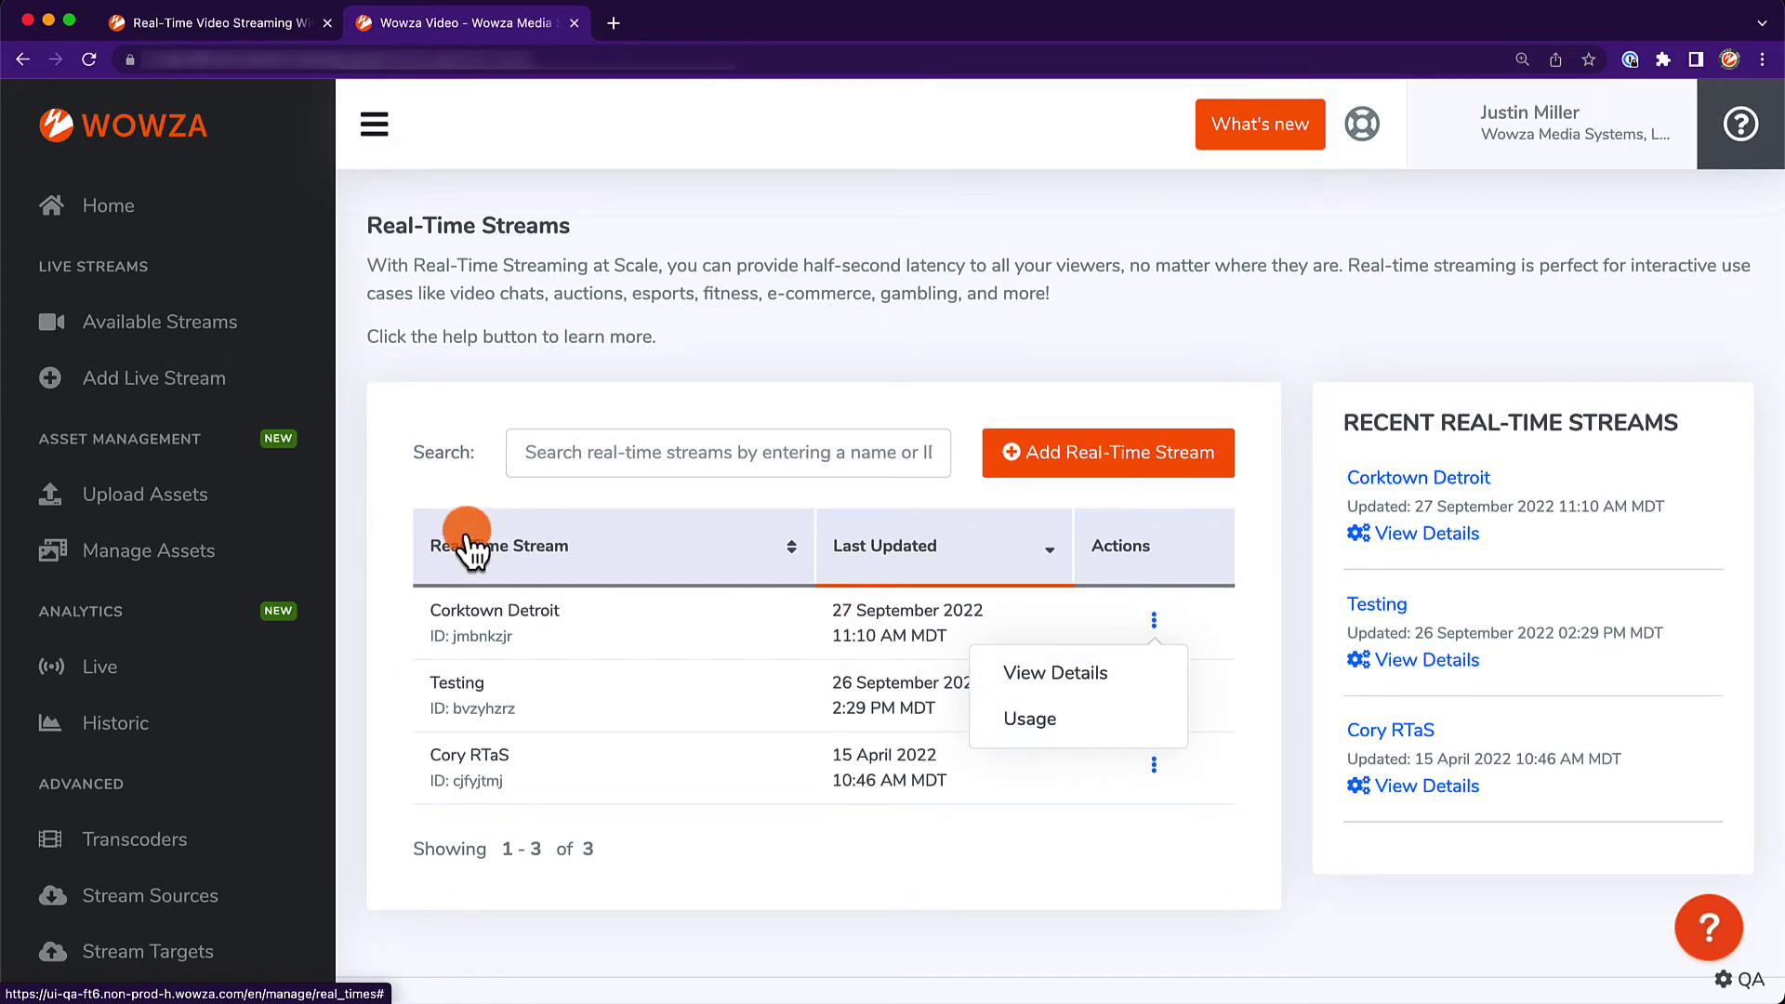
click(199, 561)
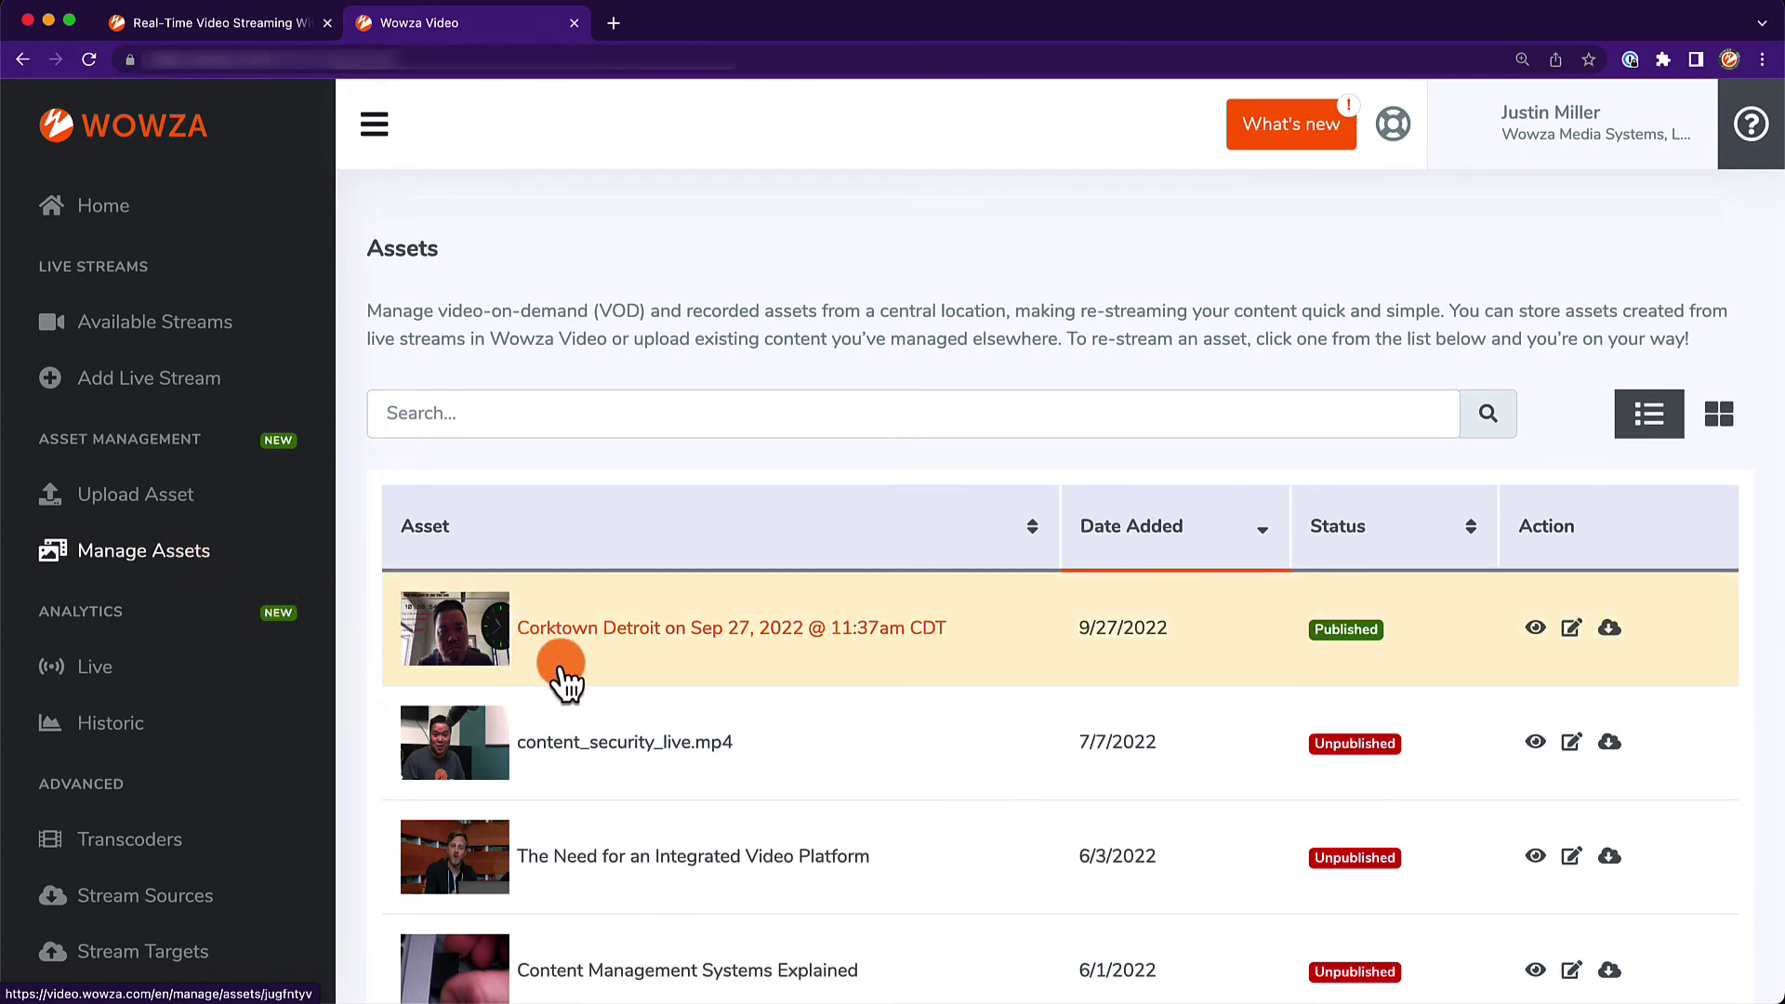
Open the Corktown Detroit Sep 27, 2022 recording from the Assets list
click(726, 645)
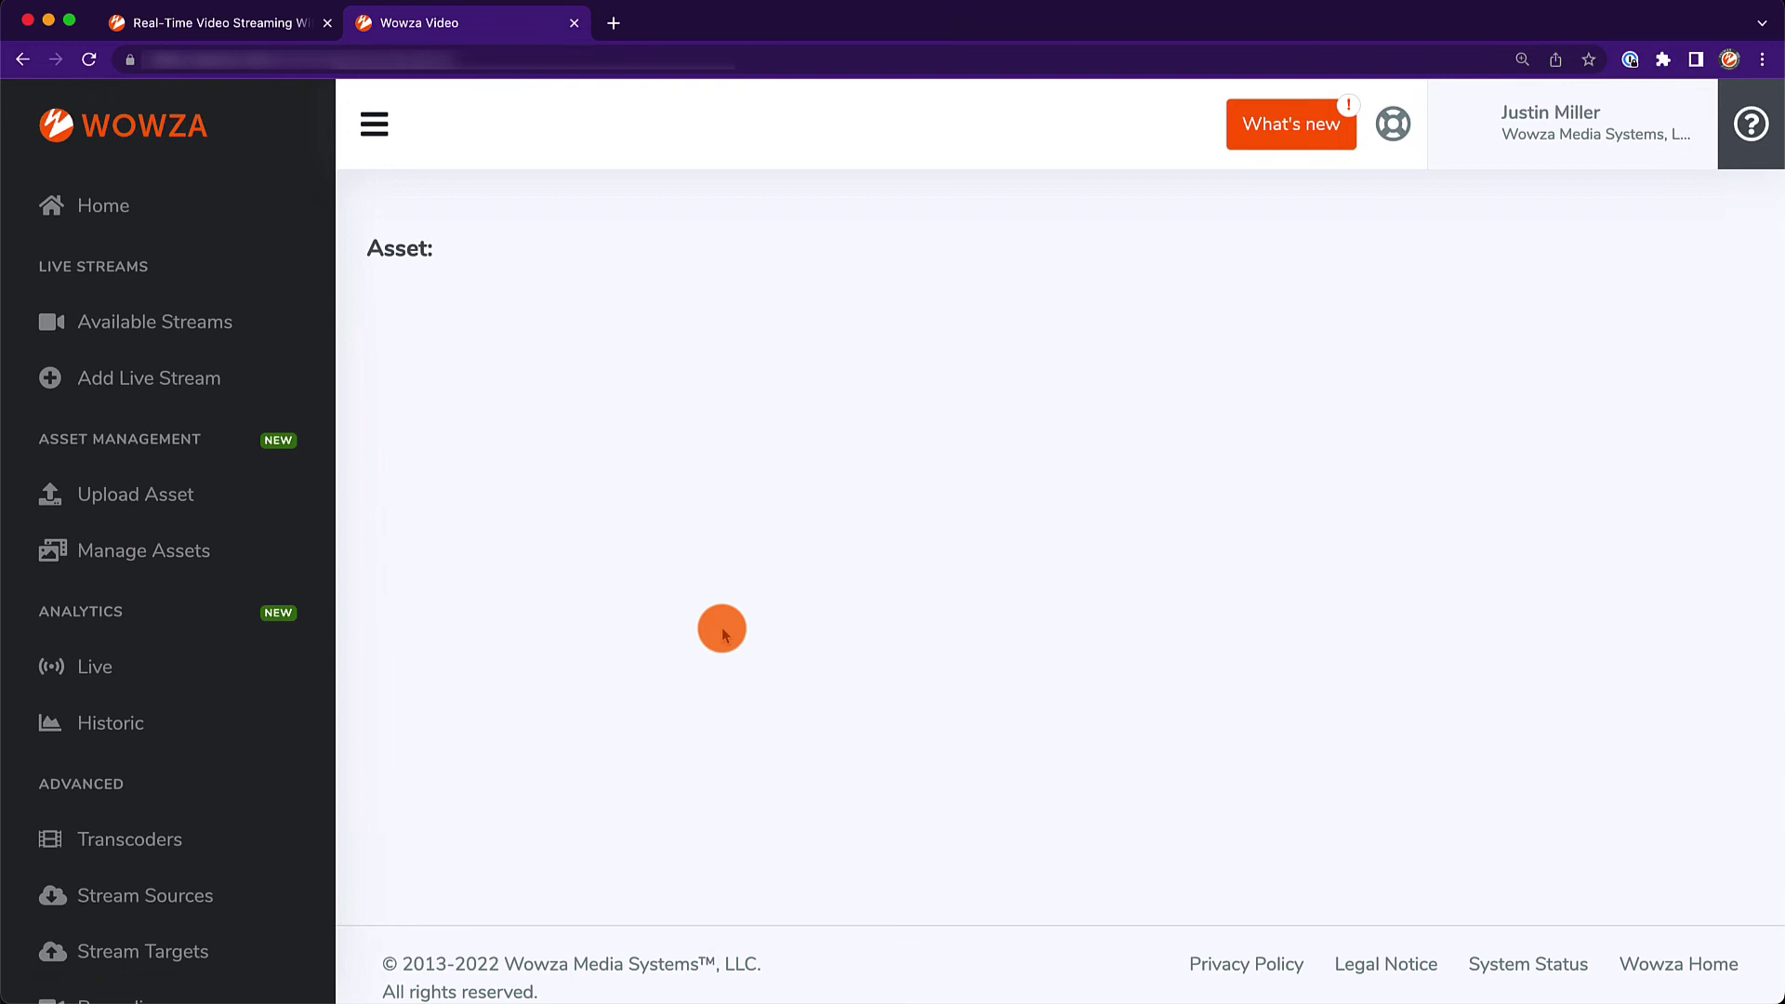